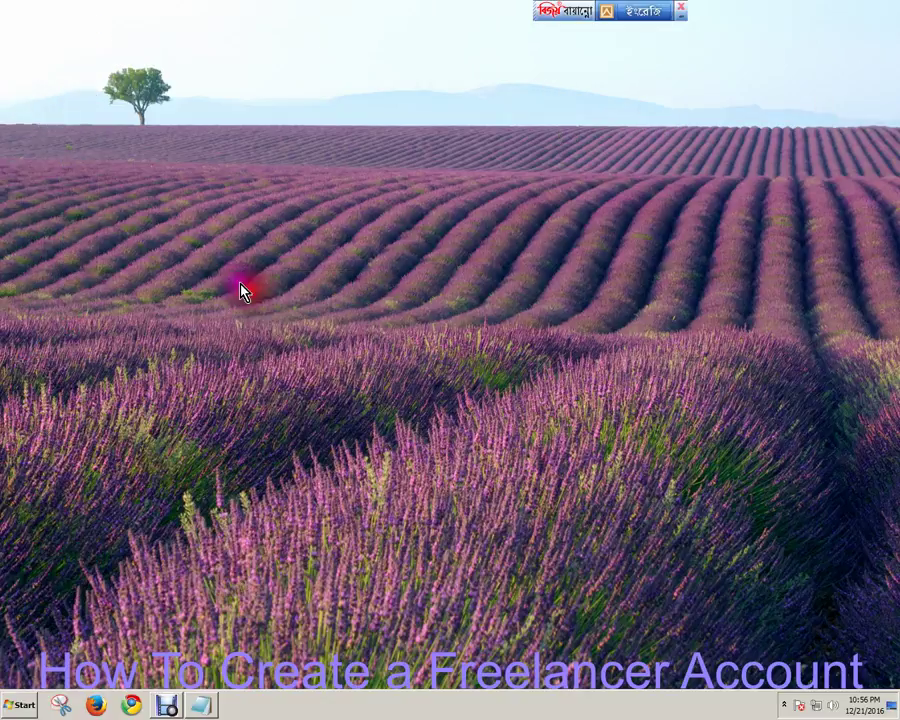
Refresh the desktop repeatedly from its right-click menu.
{"action": "right_click", "coordinate": [241, 287]}
{"action": "left_click", "coordinate": [279, 318]}
{"action": "right_click", "coordinate": [233, 287]}
{"action": "left_click", "coordinate": [255, 312]}
{"action": "right_click", "coordinate": [241, 295]}
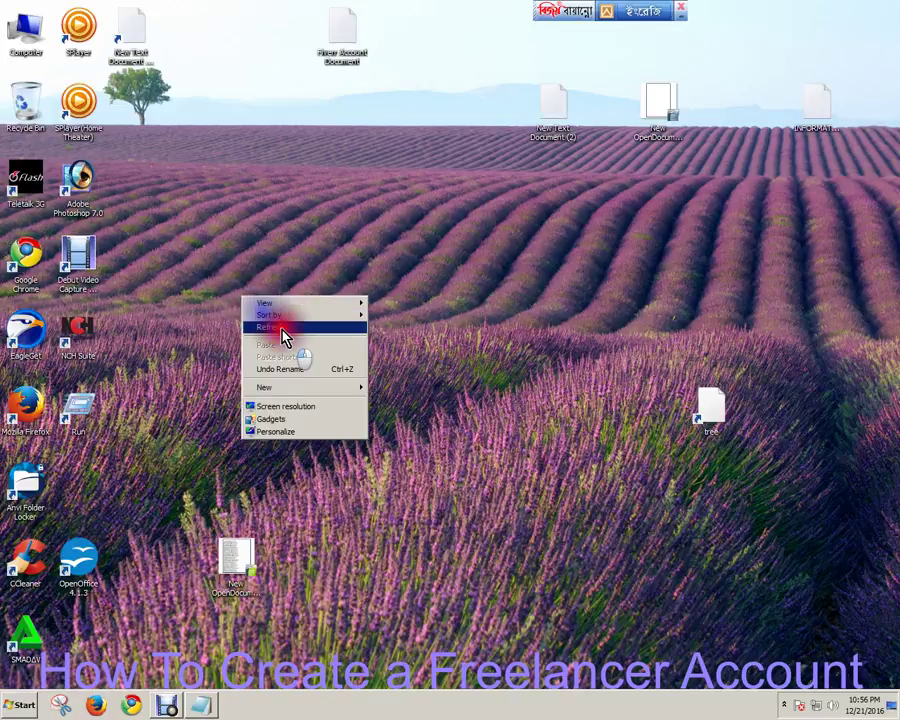
{"action": "left_click", "coordinate": [283, 333]}
{"action": "right_click", "coordinate": [213, 293]}
{"action": "left_click", "coordinate": [257, 329]}
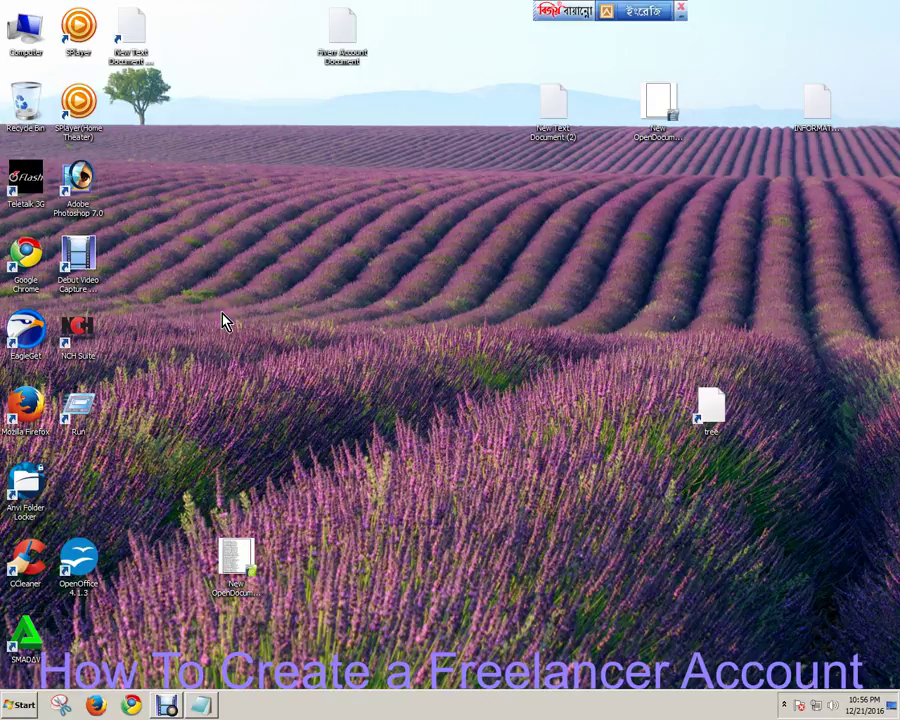
{"action": "right_click", "coordinate": [224, 318]}
{"action": "left_click", "coordinate": [266, 343]}
{"action": "right_click", "coordinate": [239, 324]}
{"action": "right_click", "coordinate": [233, 321]}
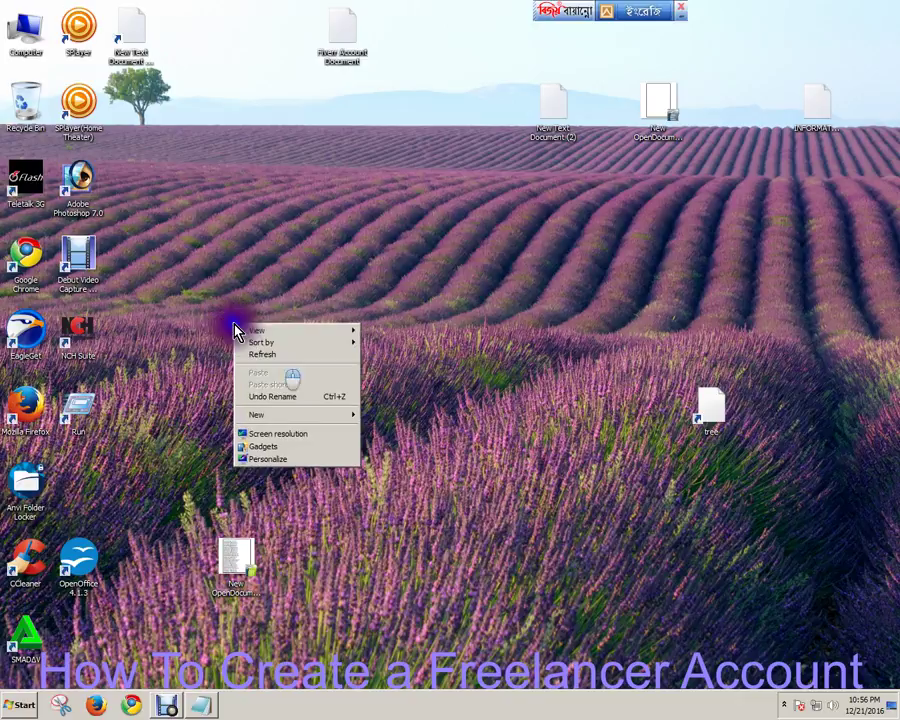
{"action": "left_click", "coordinate": [273, 357]}
{"action": "right_click", "coordinate": [215, 321]}
{"action": "left_click", "coordinate": [256, 358]}
{"action": "right_click", "coordinate": [209, 334]}
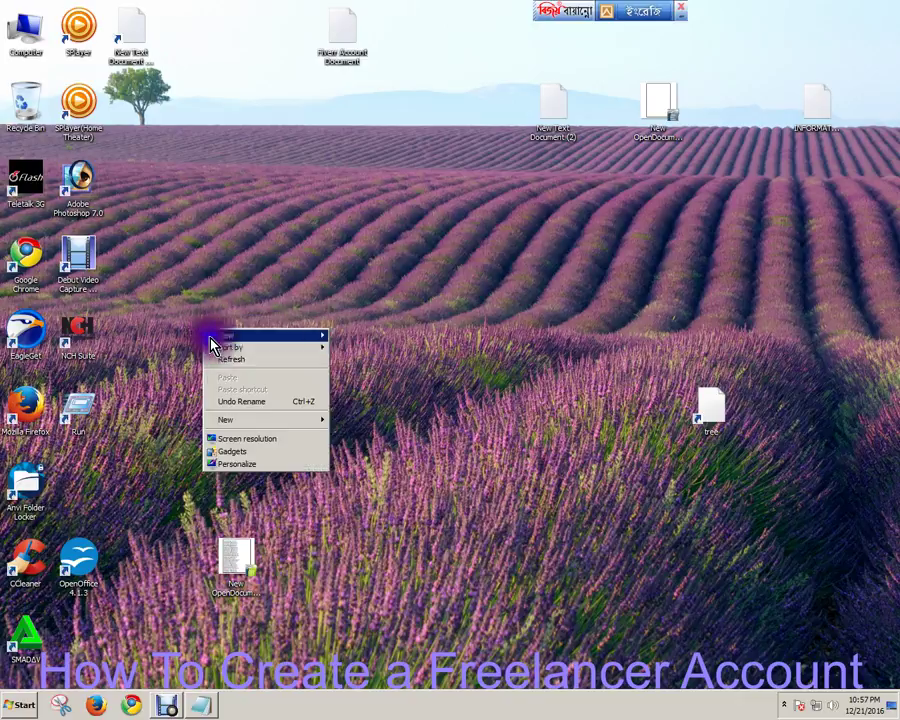
{"action": "left_click", "coordinate": [241, 359]}
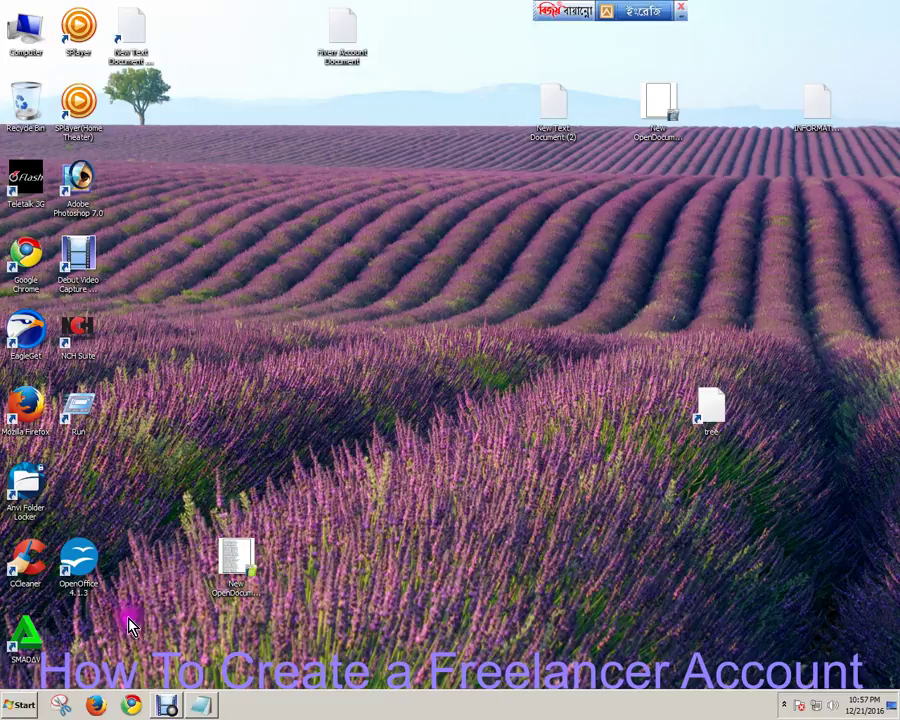
{"action": "right_click", "coordinate": [285, 289]}
{"action": "left_click", "coordinate": [320, 324]}
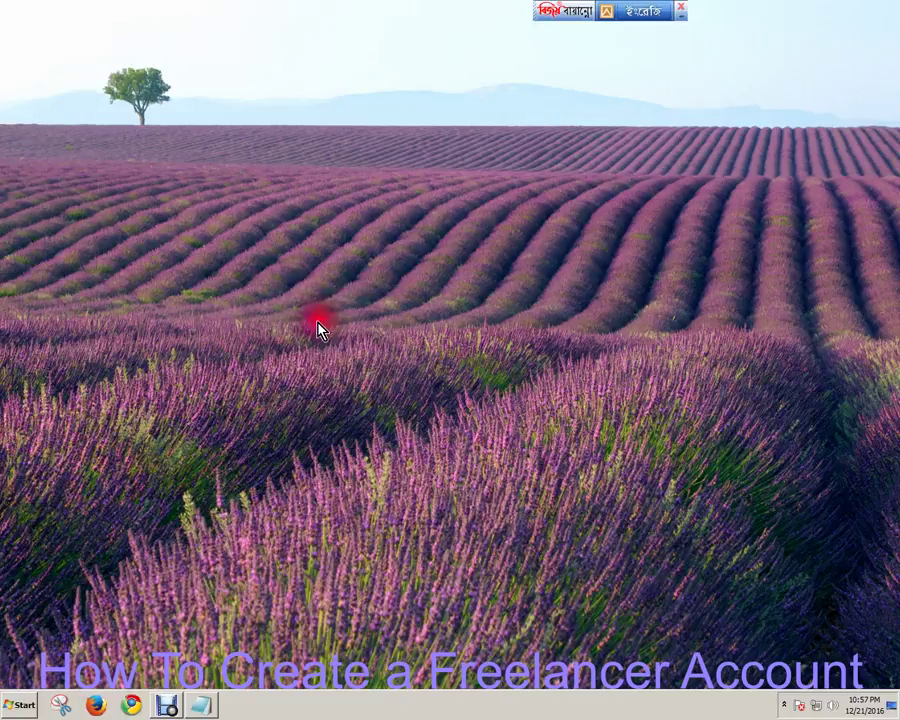
{"action": "right_click", "coordinate": [264, 333]}
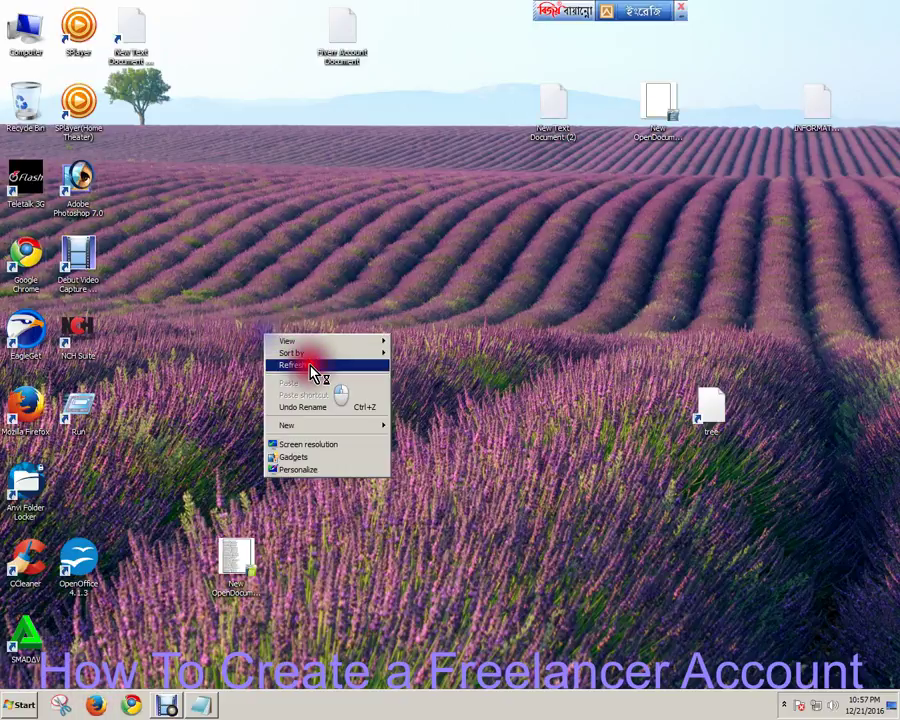
{"action": "left_click", "coordinate": [305, 364]}
{"action": "right_click", "coordinate": [282, 346]}
{"action": "left_click", "coordinate": [312, 370]}
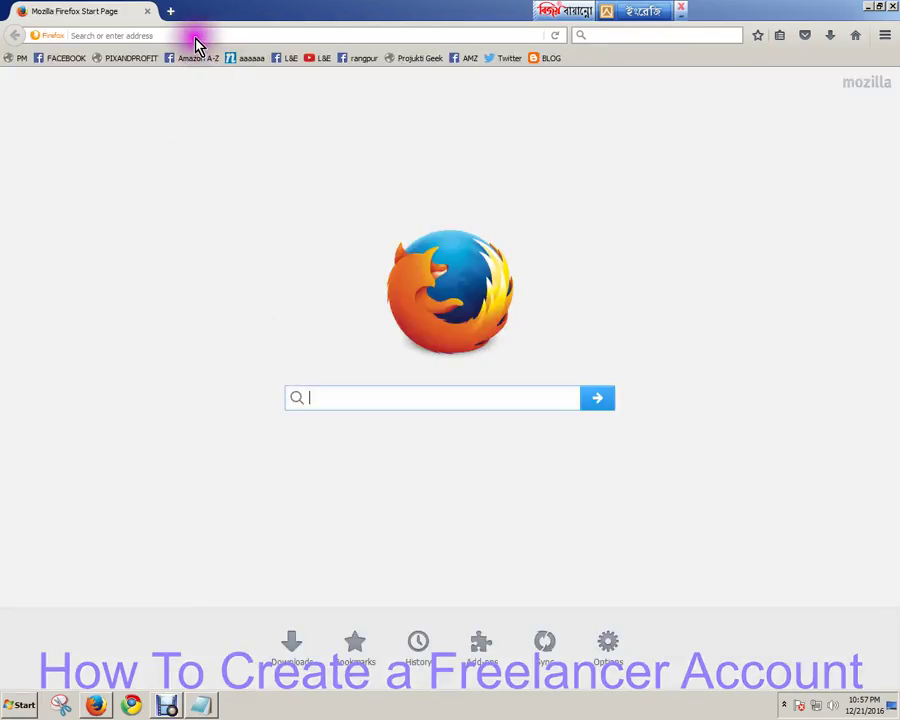
Go to freelancer.com in the Firefox address bar.
{"action": "left_click", "coordinate": [206, 40]}
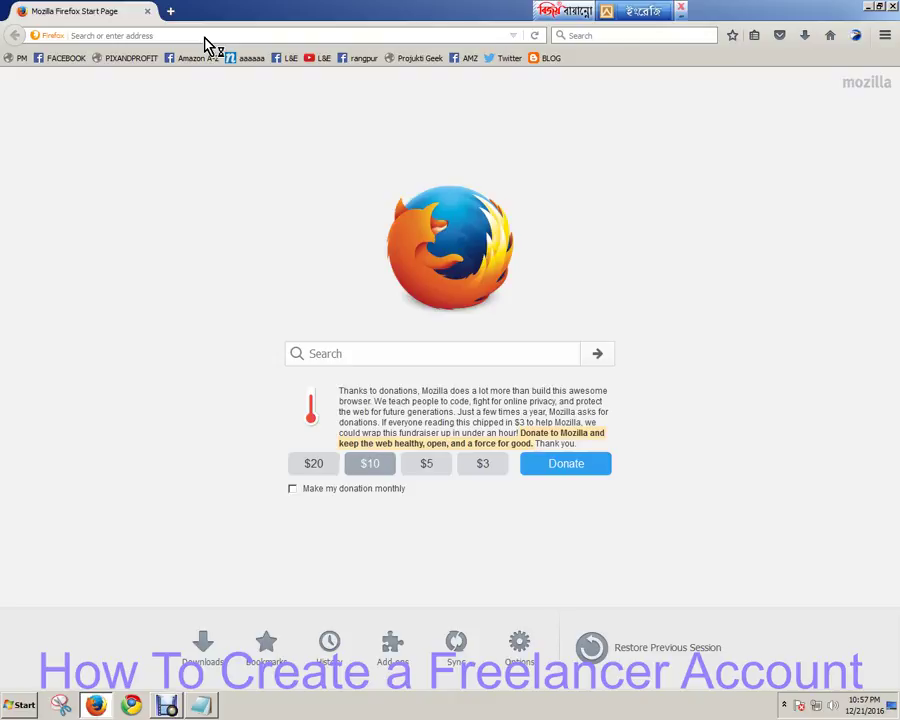
{"action": "type", "text": "free"}
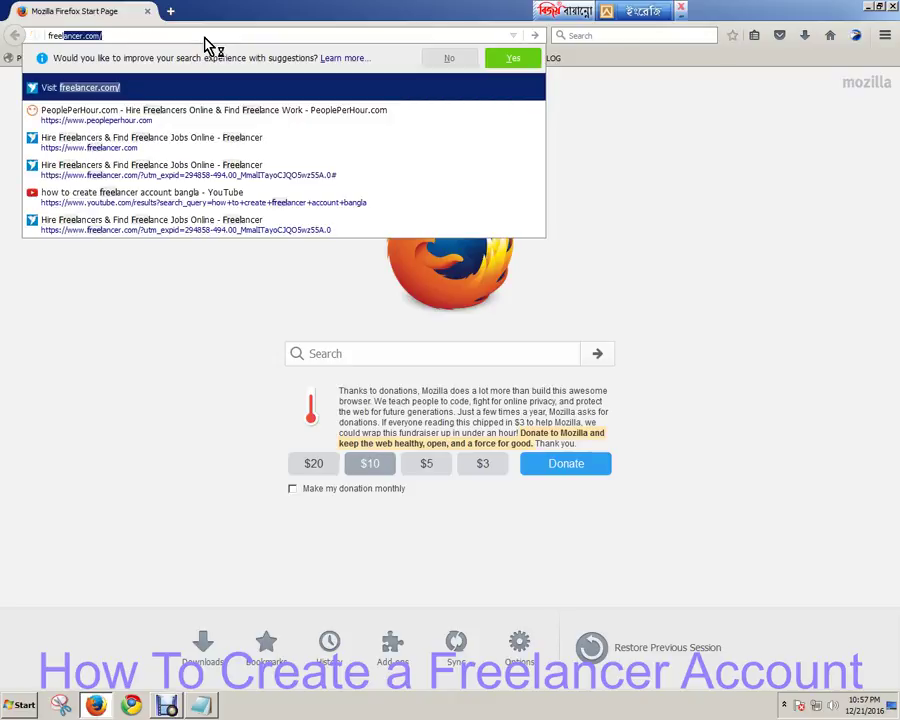
{"action": "type", "text": "lancer"}
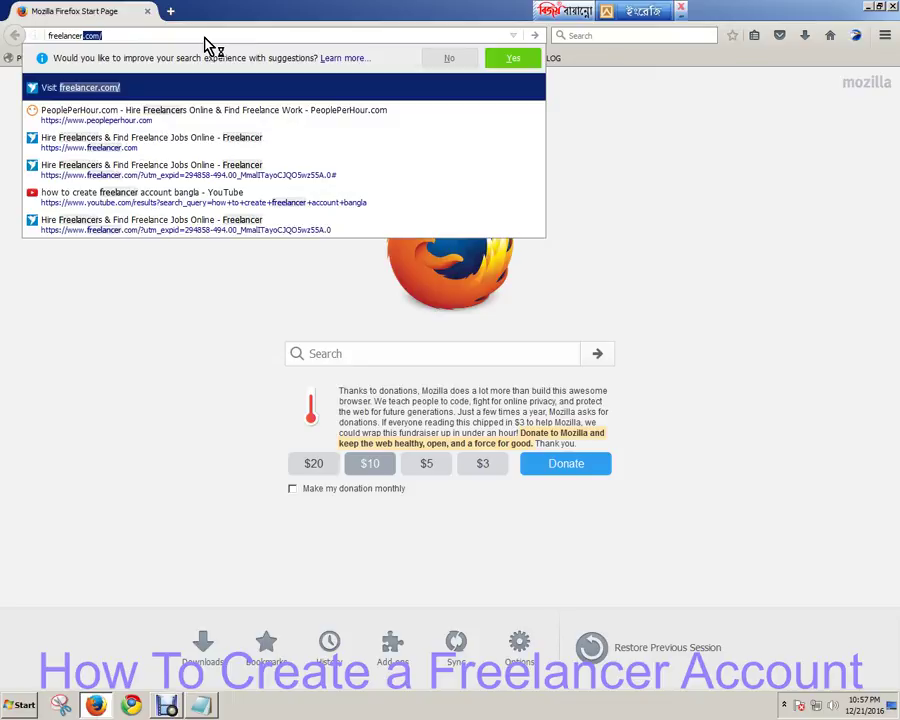
{"action": "type", "text": ".com"}
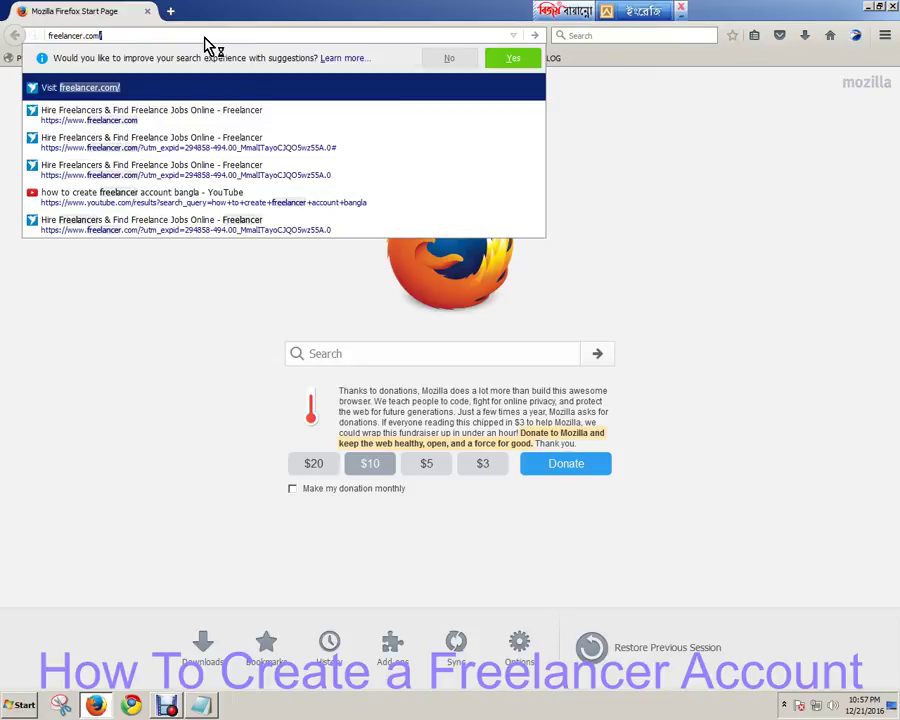
{"action": "key", "text": "Return"}
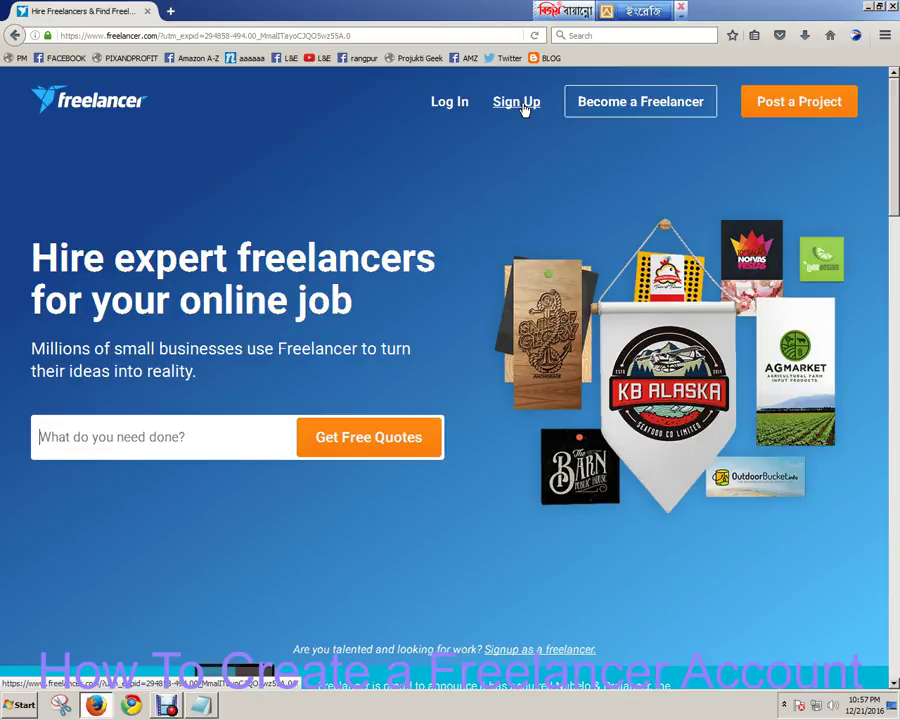
Open the free Sign Up form from the Freelancer homepage's top navigation.
{"action": "left_click", "coordinate": [516, 102]}
{"action": "left_click", "coordinate": [518, 108]}
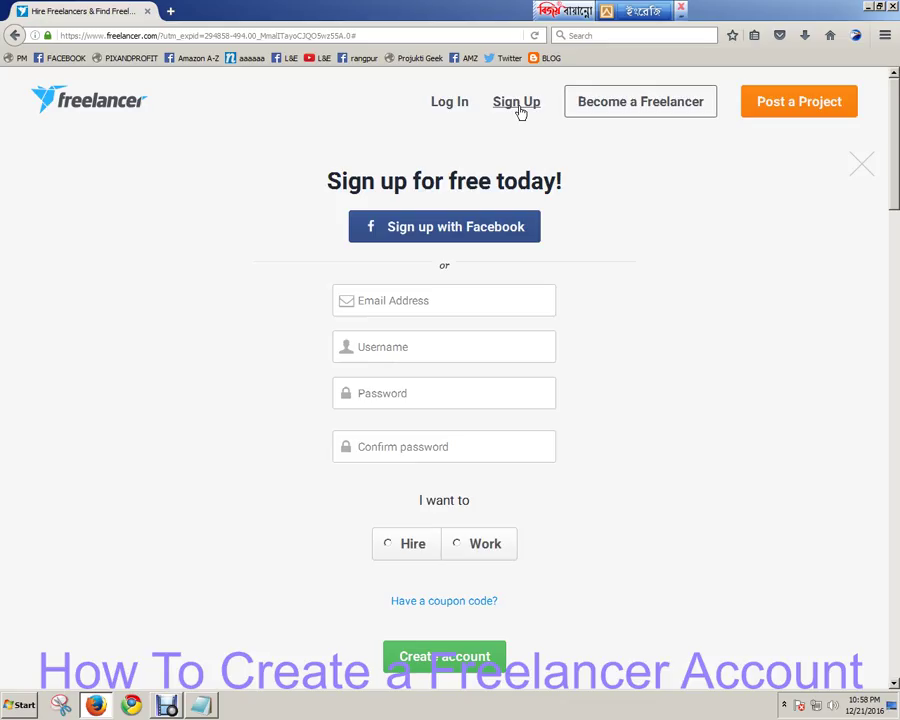
Enter the Gmail address as Email Address and a username in the Username field.
{"action": "left_click", "coordinate": [446, 303]}
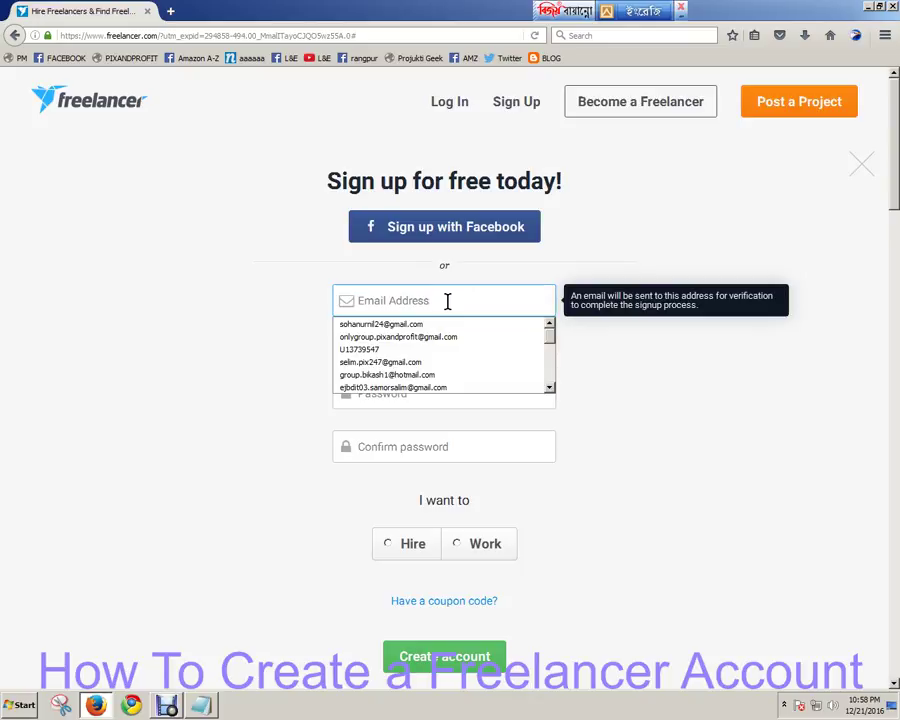
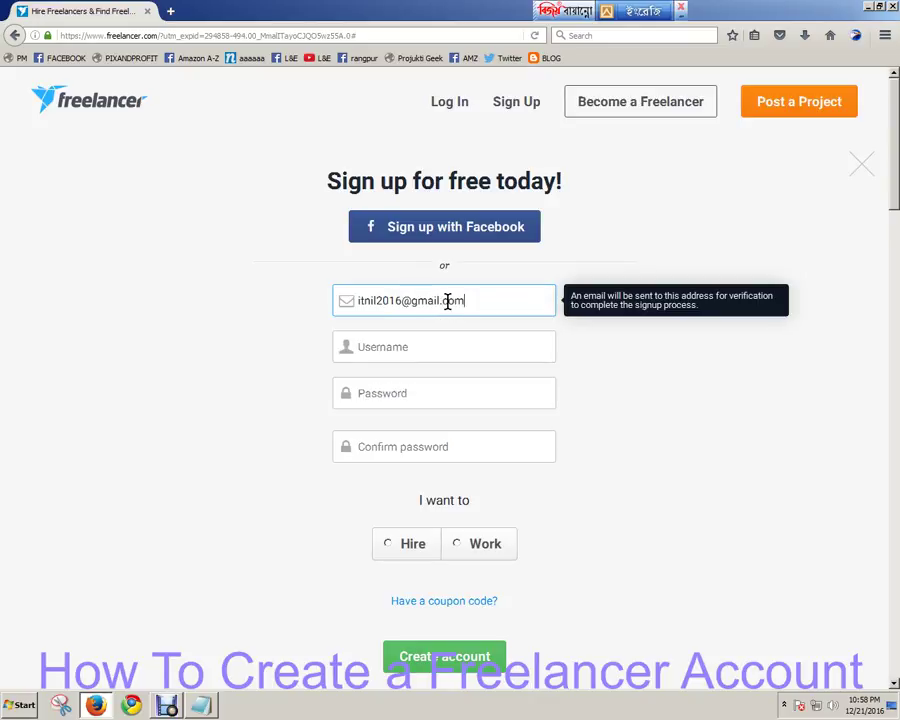
{"action": "key", "text": "Tab"}
{"action": "type", "text": "itnil2016"}
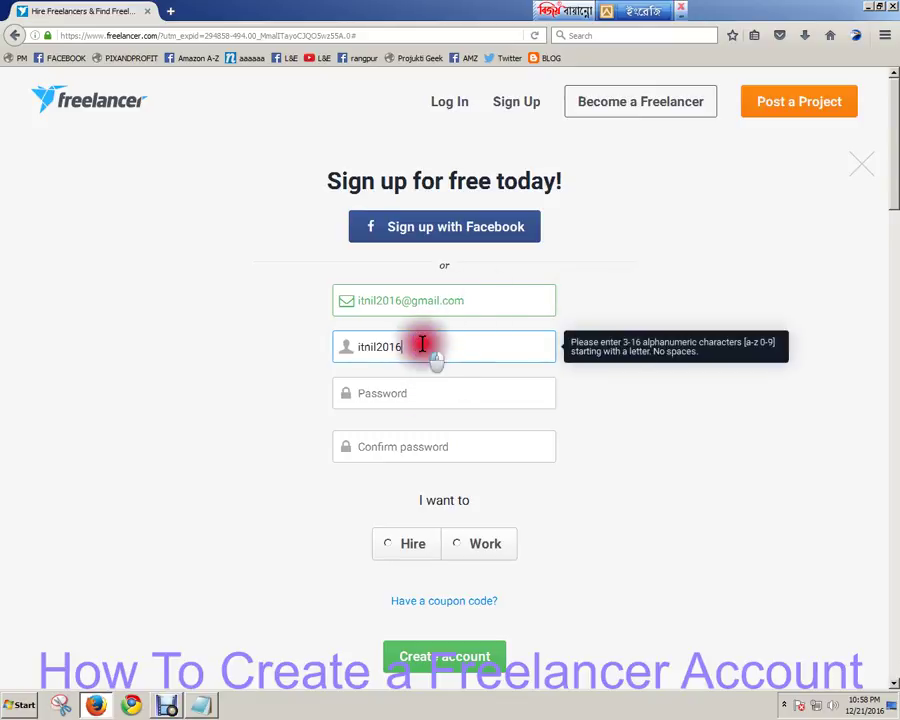
{"action": "double_click", "coordinate": [426, 345]}
Copy the username and paste it into the password field.
{"action": "left_click", "coordinate": [428, 343]}
{"action": "left_click", "coordinate": [402, 392]}
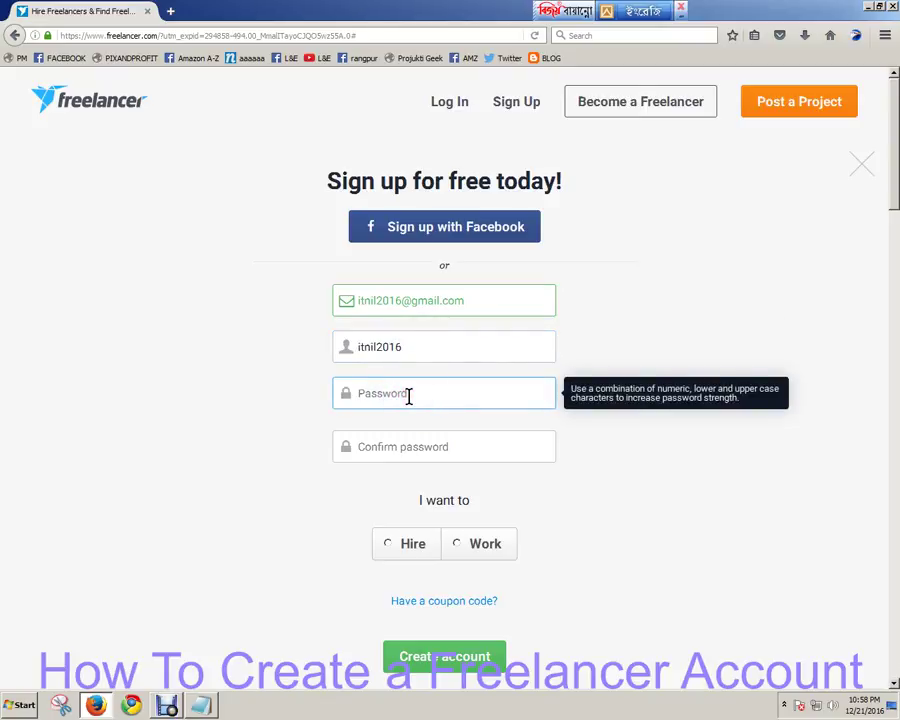
{"action": "left_click", "coordinate": [382, 345]}
{"action": "left_click", "coordinate": [464, 301]}
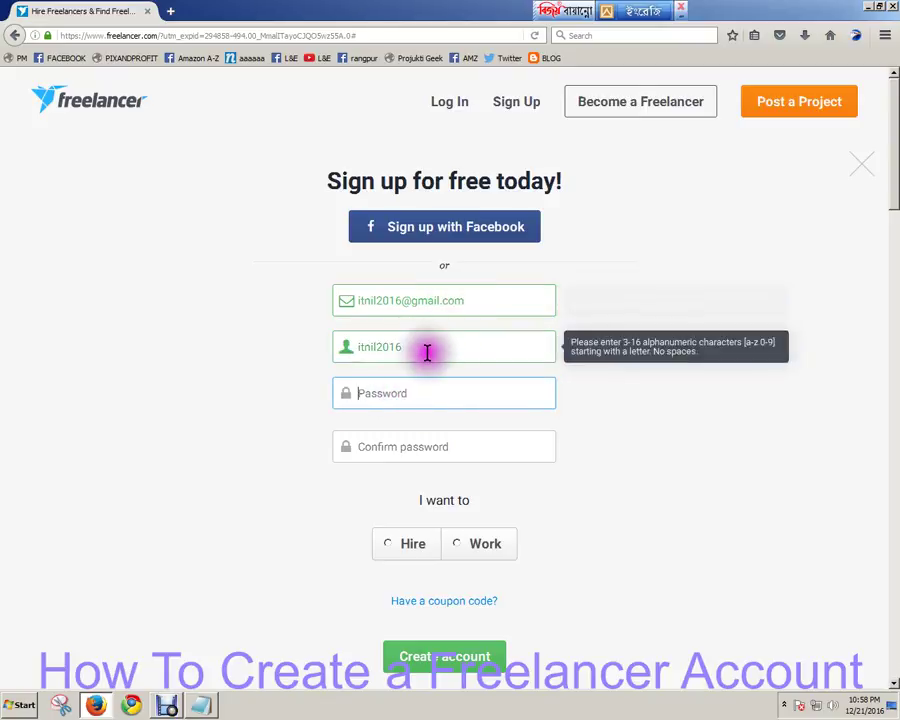
{"action": "left_click_drag", "start_coordinate": [426, 351], "coordinate": [305, 362]}
{"action": "right_click", "coordinate": [368, 345]}
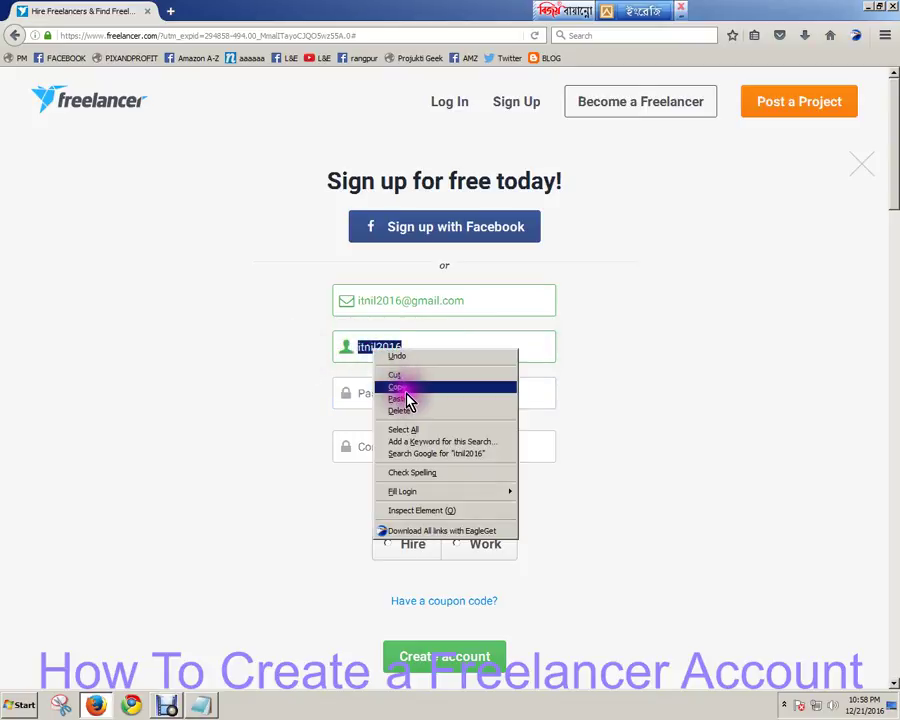
{"action": "left_click", "coordinate": [400, 386]}
{"action": "left_click", "coordinate": [380, 400]}
{"action": "right_click", "coordinate": [382, 401]}
{"action": "left_click", "coordinate": [400, 432]}
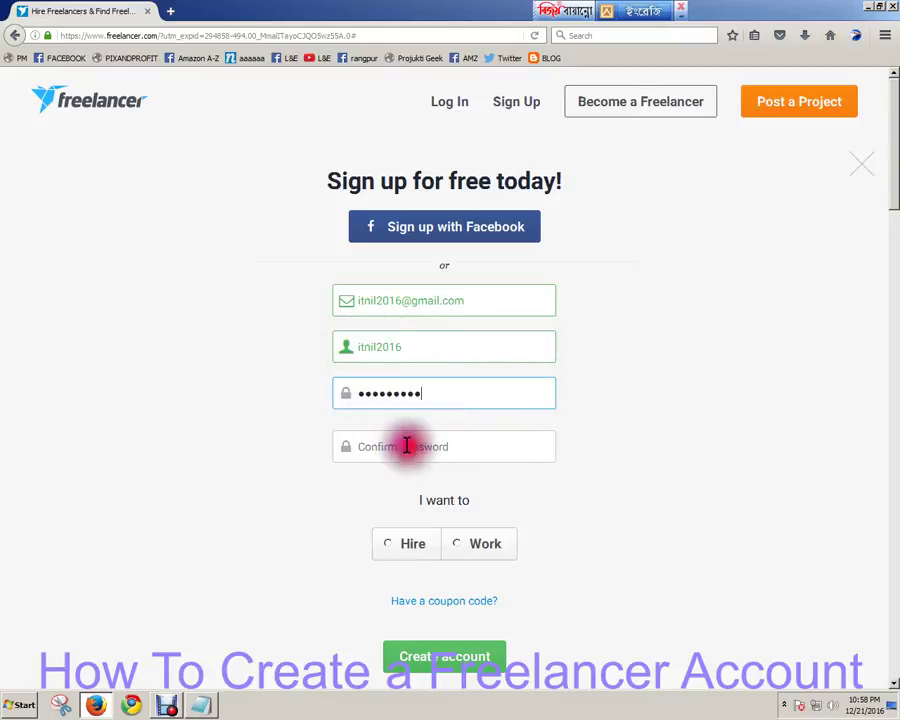
{"action": "left_click", "coordinate": [403, 443]}
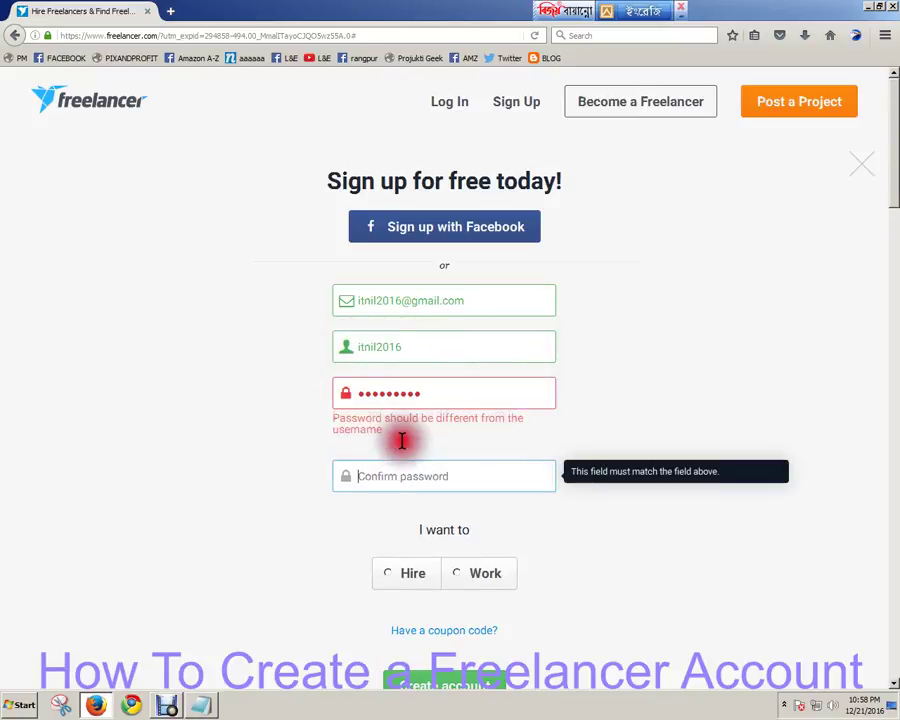
{"action": "double_click", "coordinate": [466, 387]}
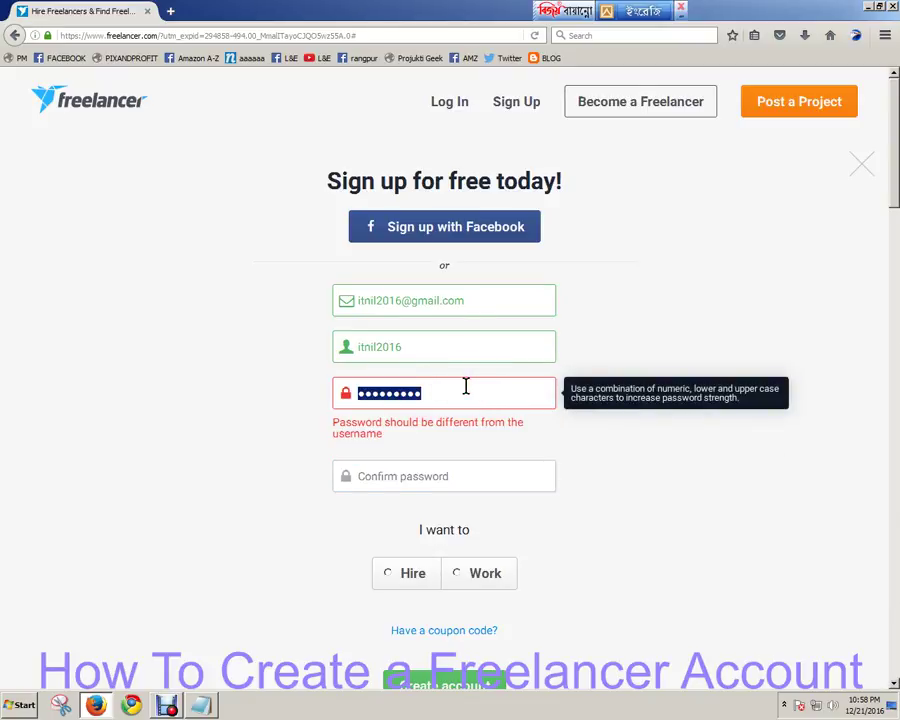
Paste the copied email over the password, then retype a new numeric password.
{"action": "left_click", "coordinate": [454, 297]}
{"action": "left_click_drag", "start_coordinate": [454, 297], "coordinate": [330, 302]}
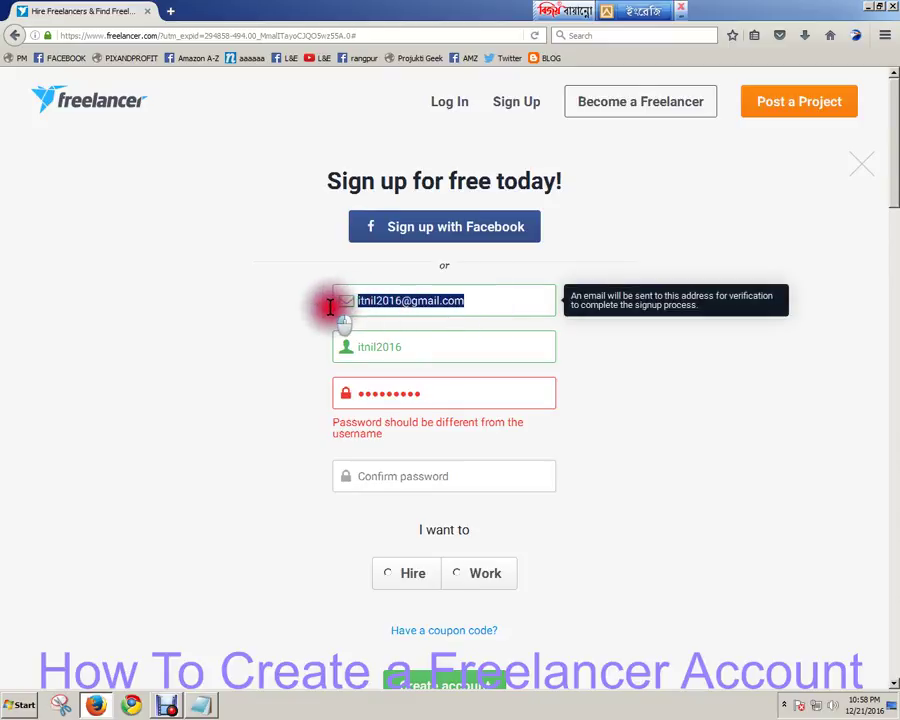
{"action": "right_click", "coordinate": [395, 303]}
{"action": "left_click", "coordinate": [430, 346]}
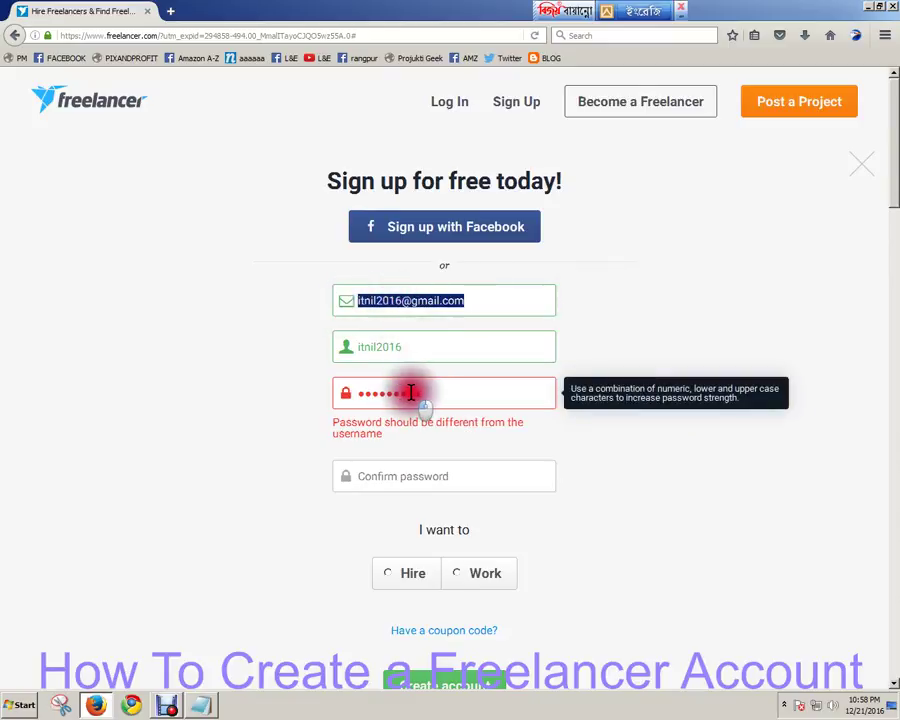
{"action": "left_click_drag", "start_coordinate": [436, 392], "coordinate": [286, 406]}
{"action": "right_click", "coordinate": [384, 395]}
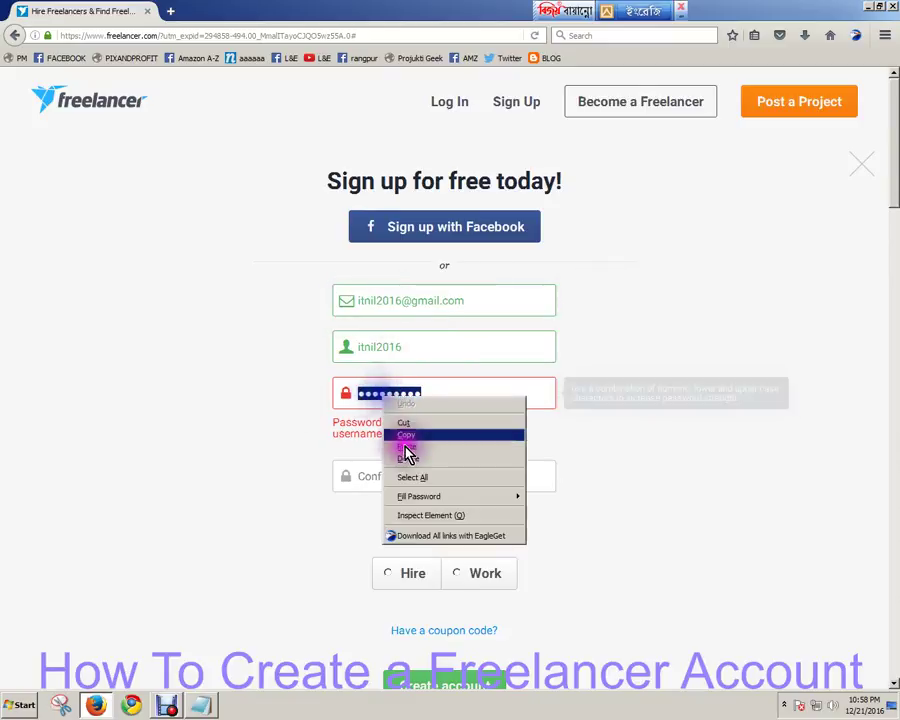
{"action": "left_click", "coordinate": [405, 447]}
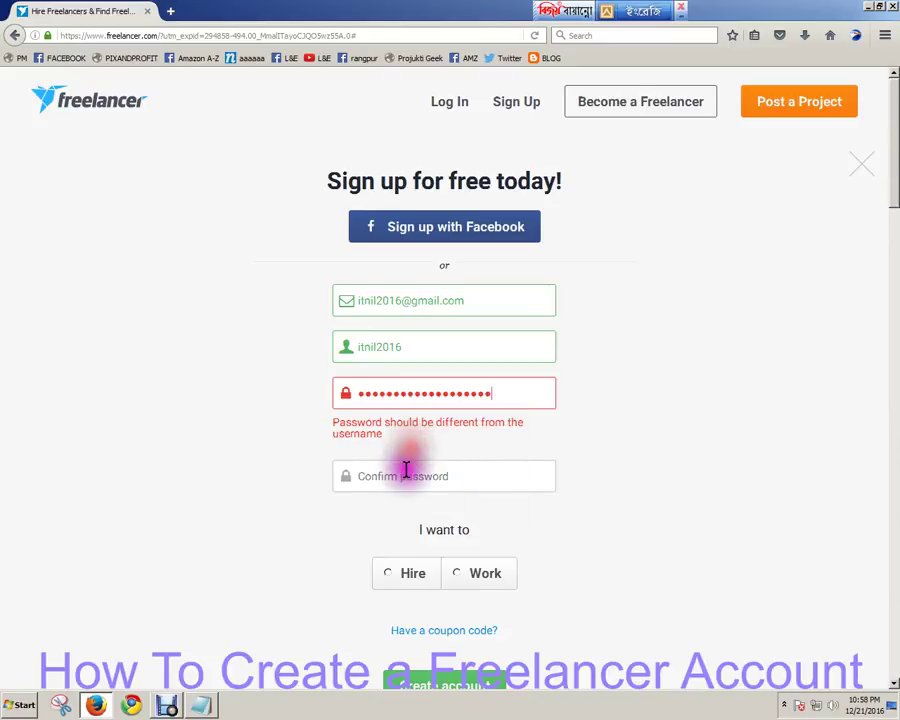
{"action": "double_click", "coordinate": [497, 393]}
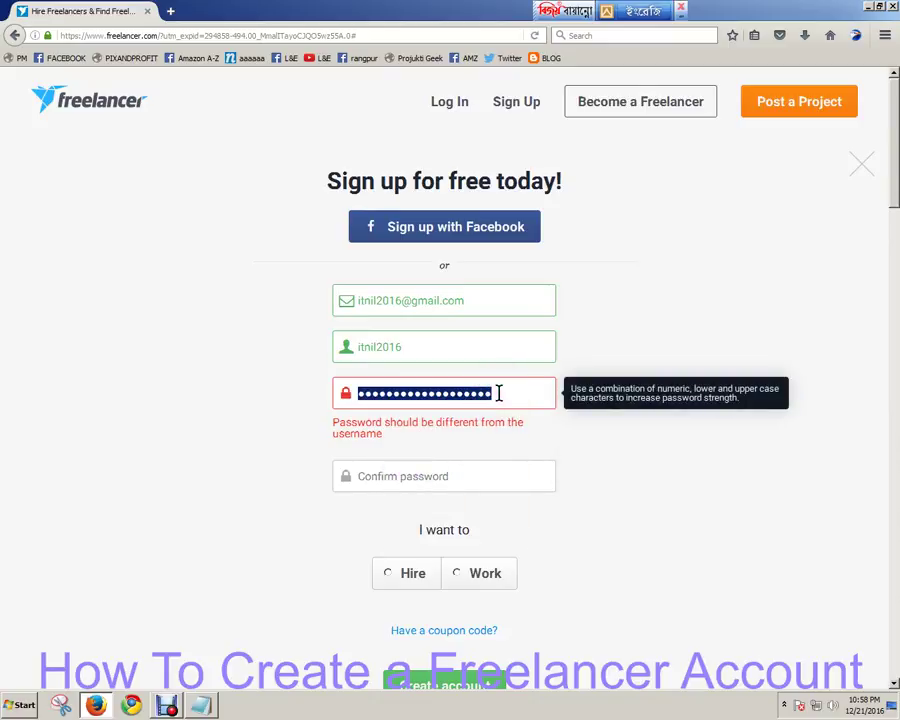
{"action": "type", "text": "1234567"}
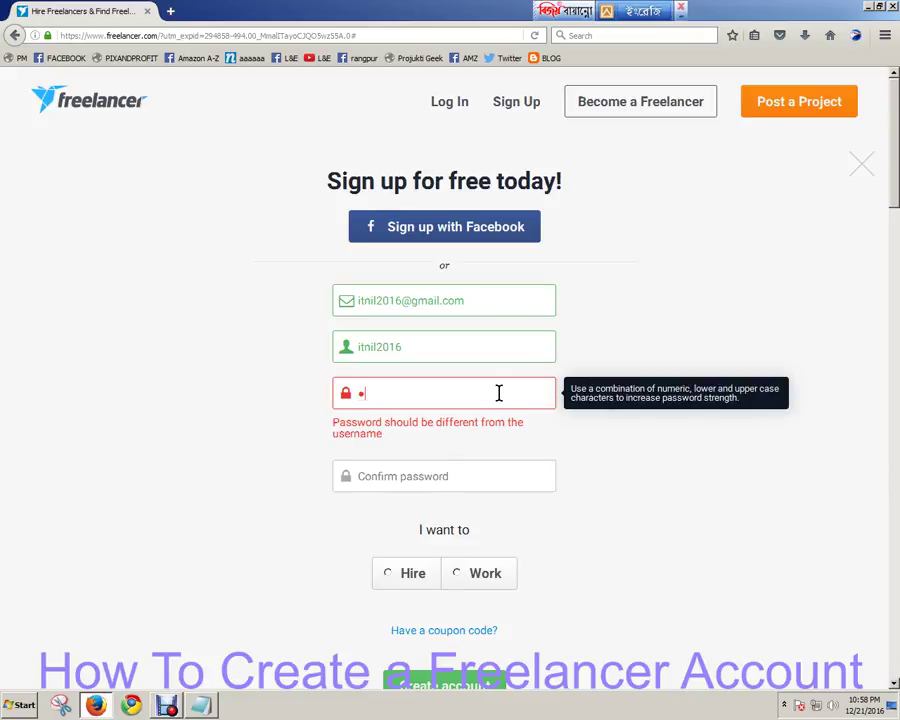
{"action": "type", "text": "890"}
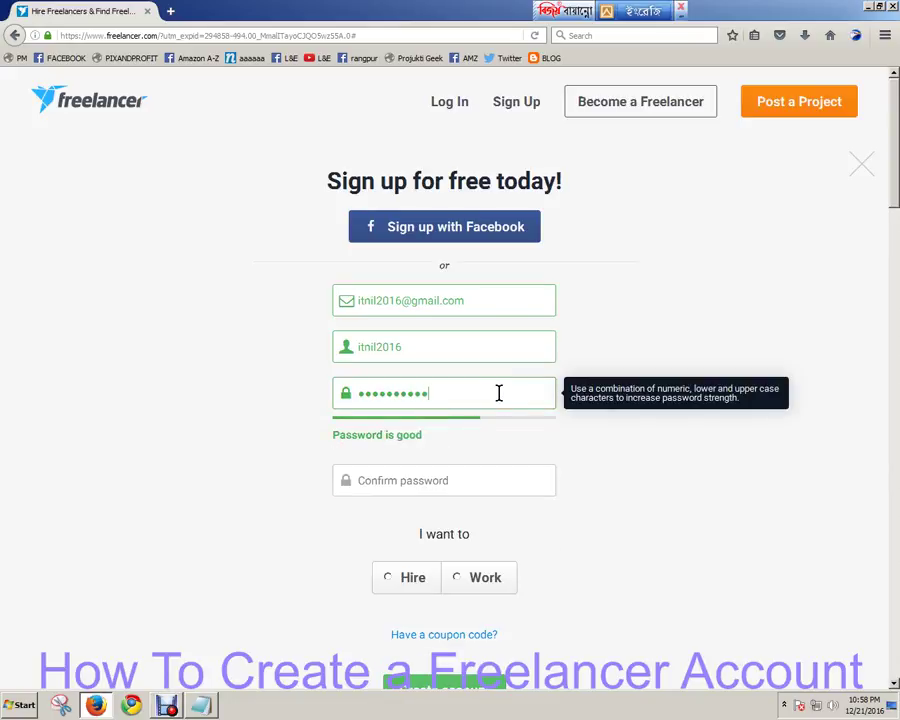
Type the password confirmation and choose Work under 'I want to'.
{"action": "left_click", "coordinate": [400, 478]}
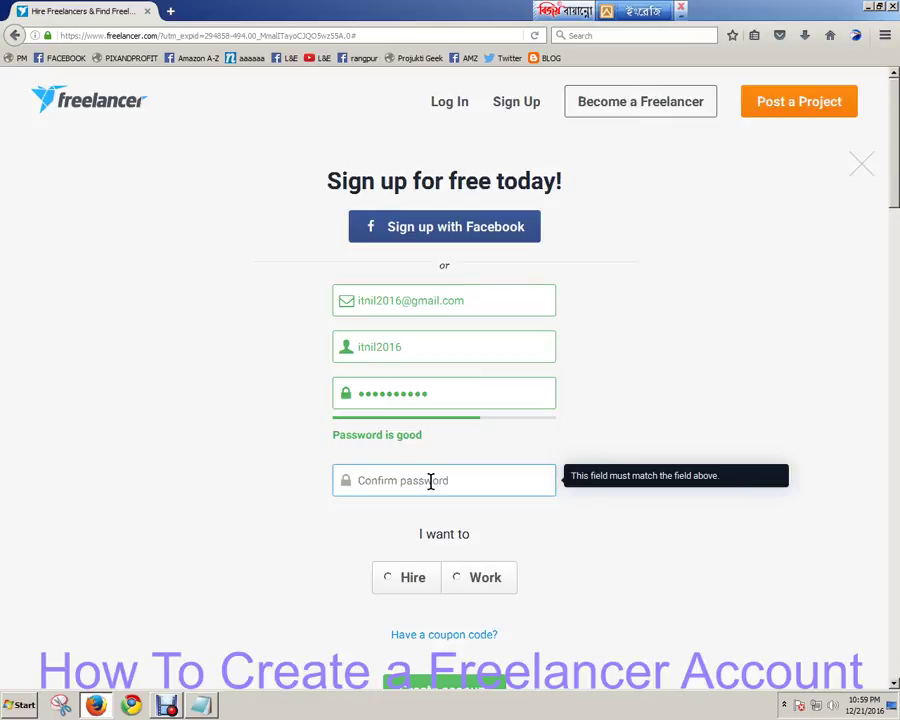
{"action": "type", "text": "12"}
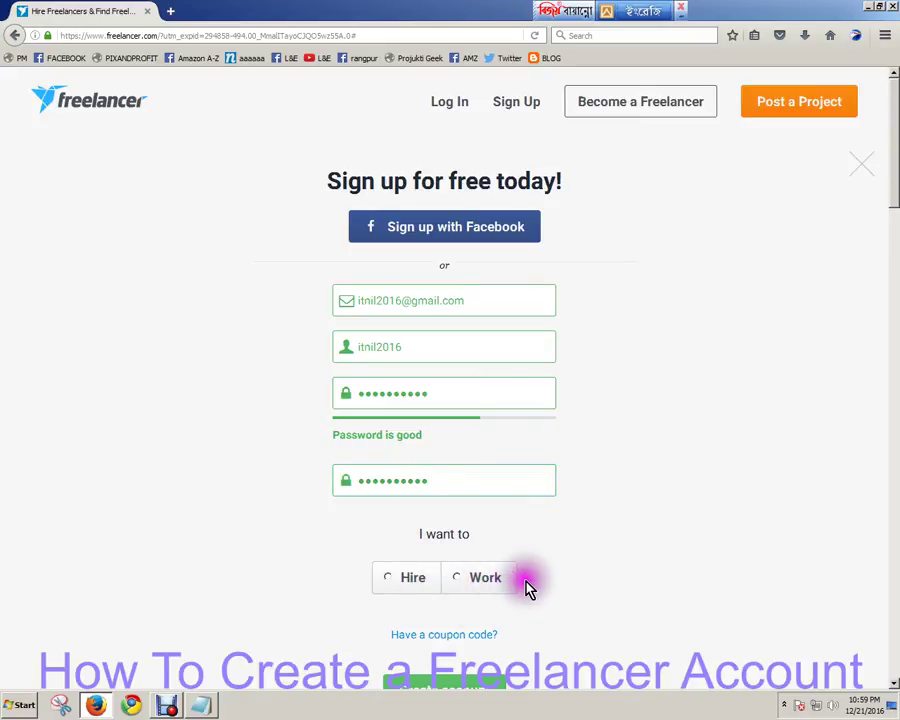
{"action": "left_click", "coordinate": [432, 594]}
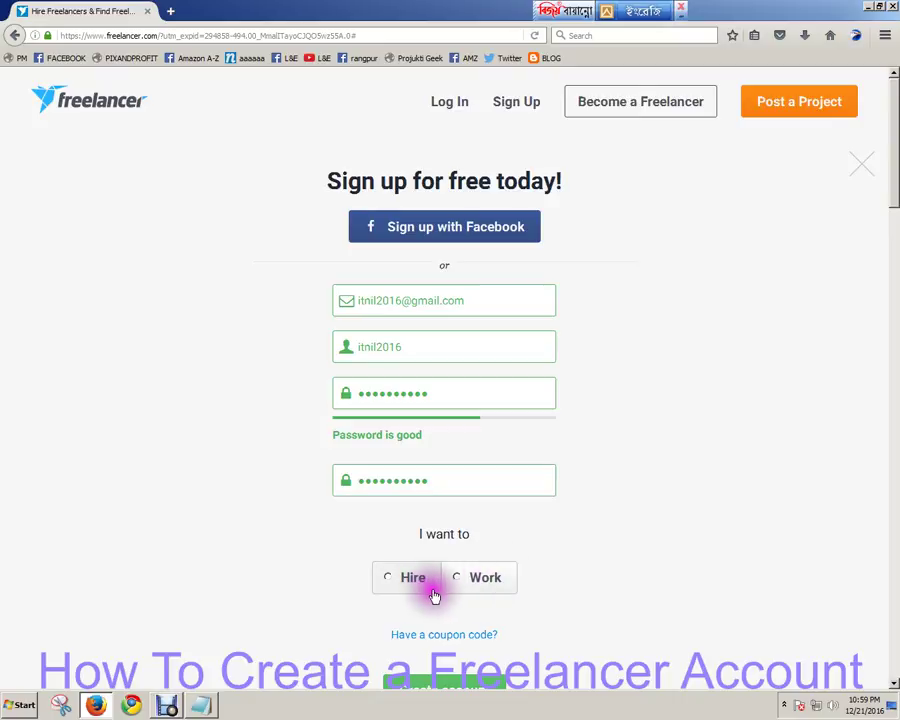
{"action": "left_click", "coordinate": [434, 594]}
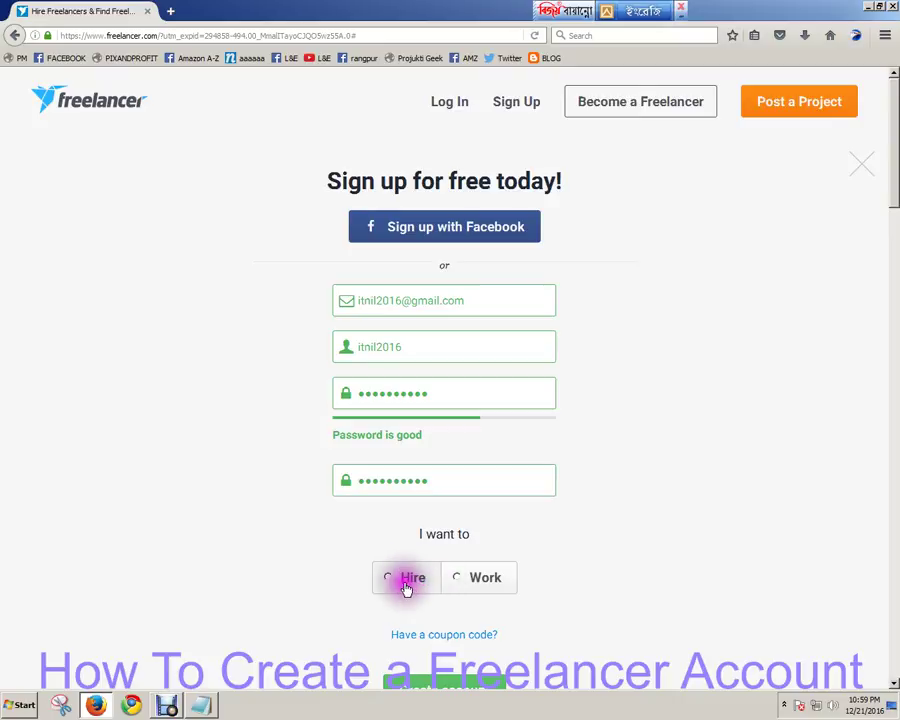
{"action": "left_click", "coordinate": [453, 590]}
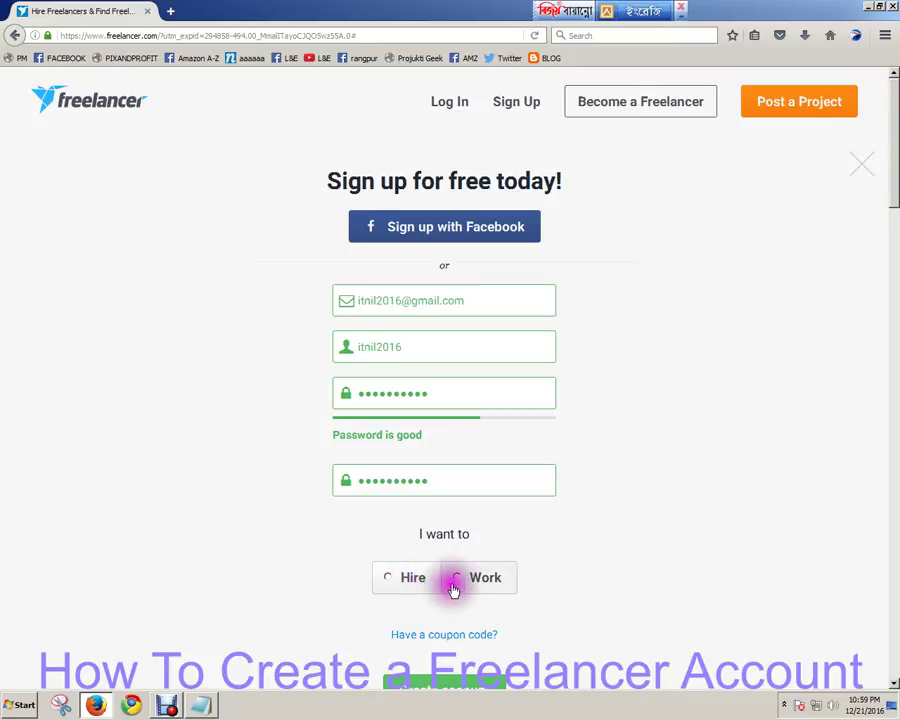
{"action": "left_click", "coordinate": [601, 565]}
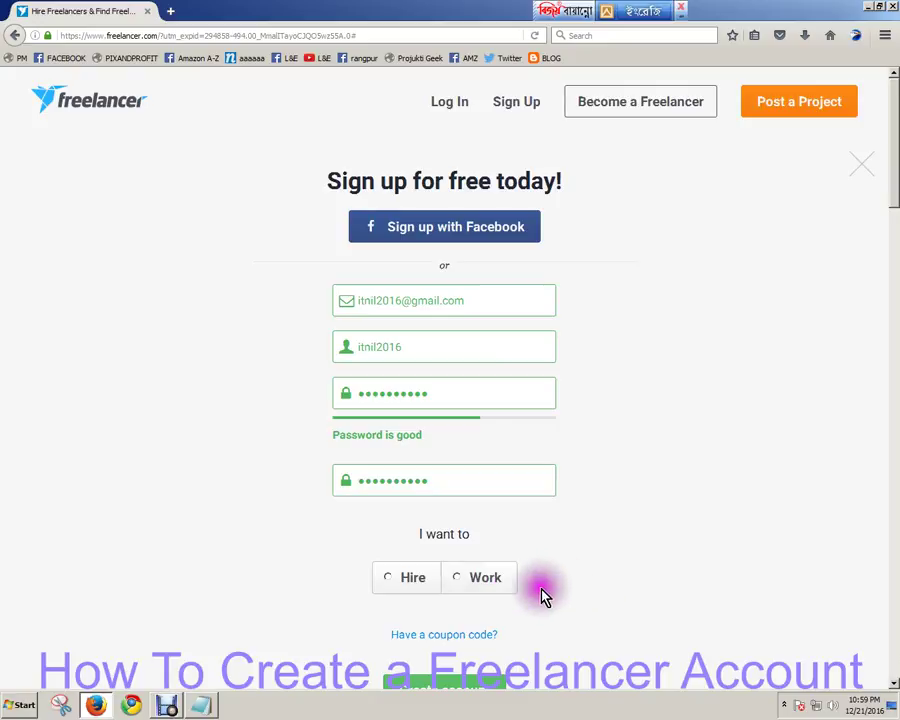
{"action": "left_click", "coordinate": [487, 579]}
{"action": "scroll", "coordinate": [485, 579], "scroll_direction": "down", "scroll_amount": 3}
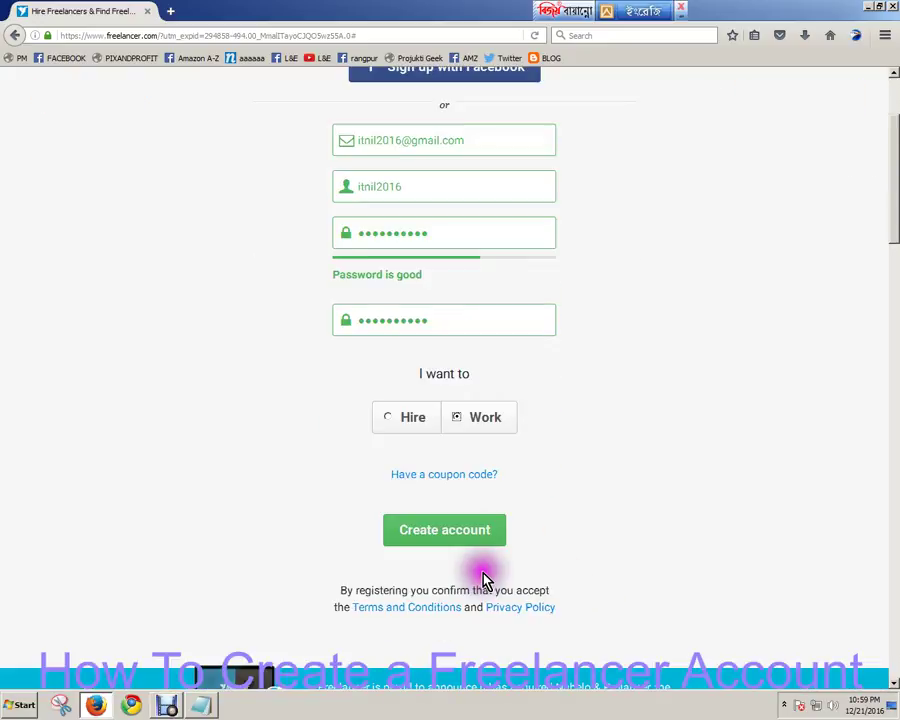
Create the account by submitting the completed sign-up form with Create account.
{"action": "left_click", "coordinate": [466, 533]}
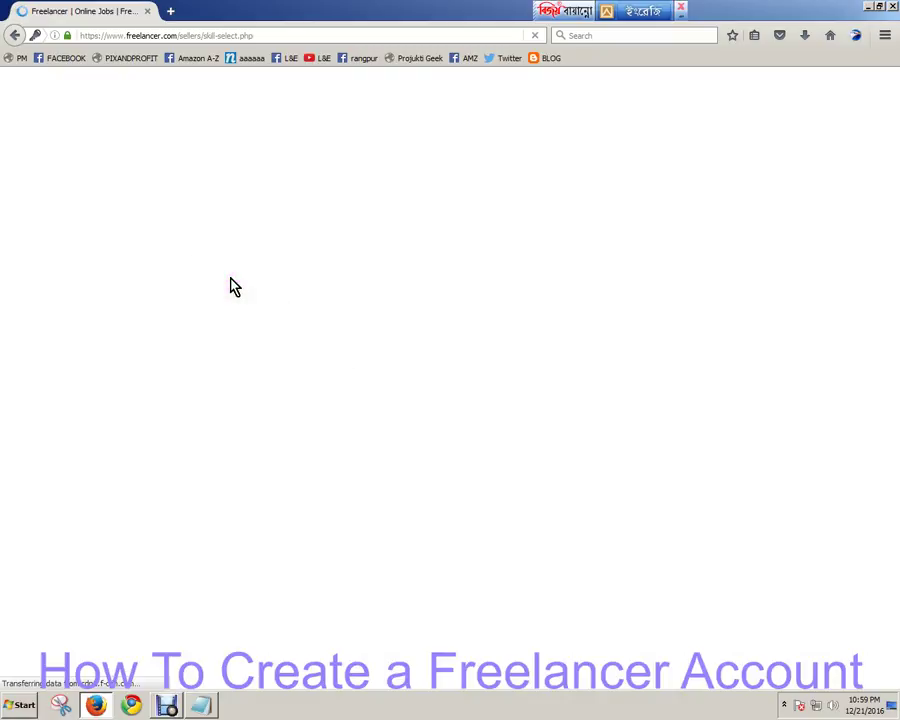
Load gmail.com in a new tab, then switch back to the Freelancer skills page.
{"action": "left_click", "coordinate": [172, 11]}
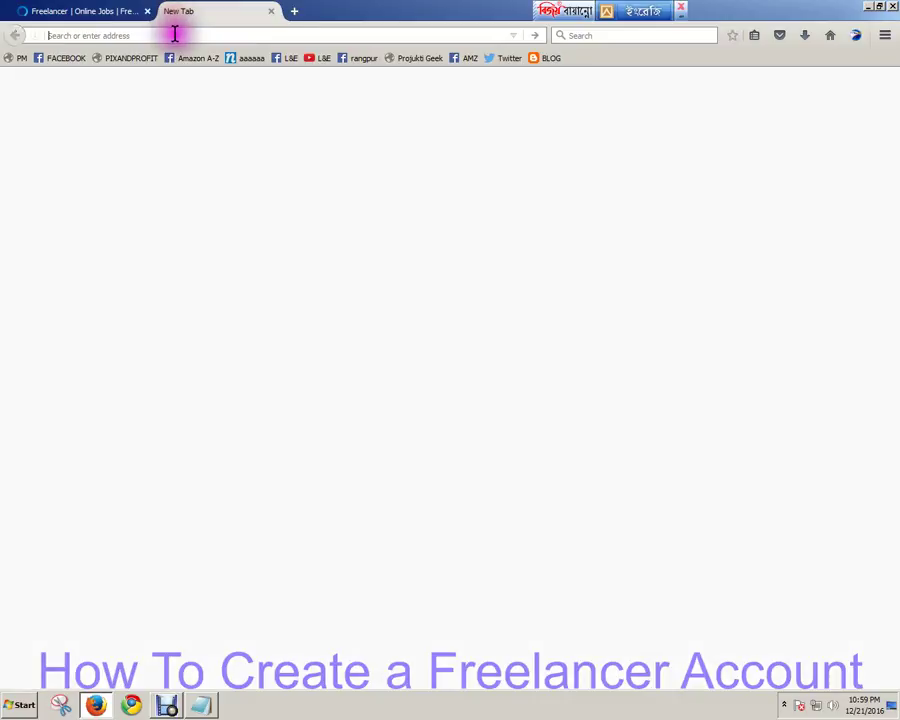
{"action": "type", "text": "gmail.com/"}
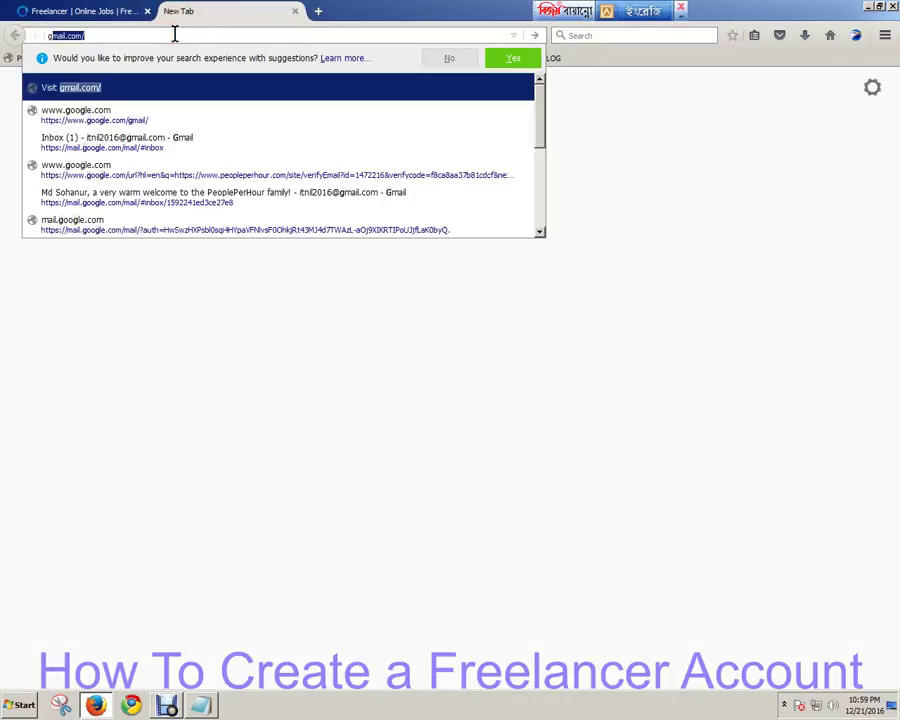
{"action": "key", "text": "Return"}
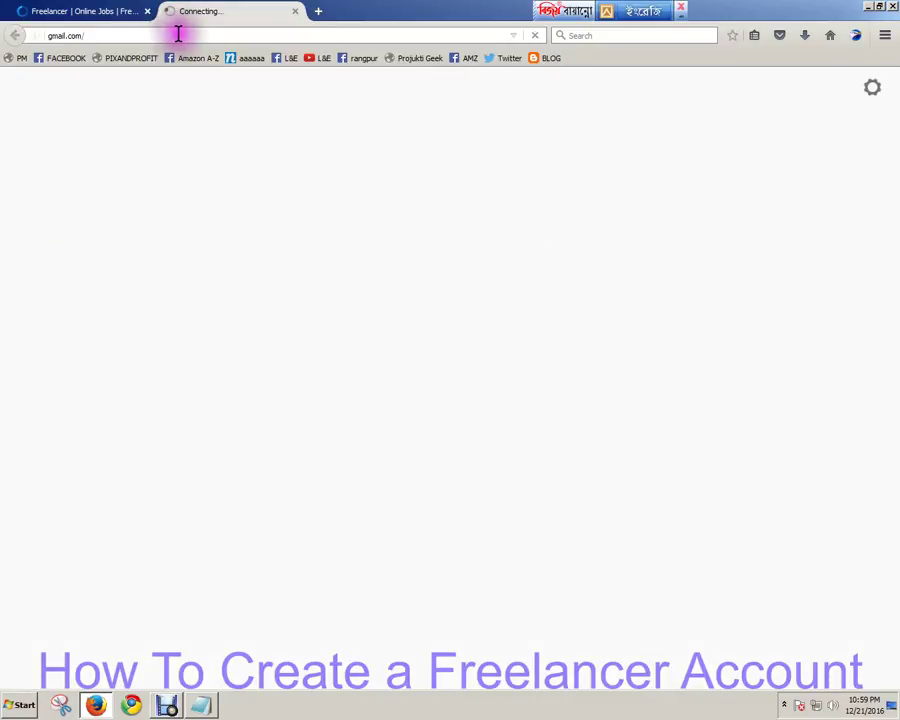
{"action": "left_click", "coordinate": [93, 17]}
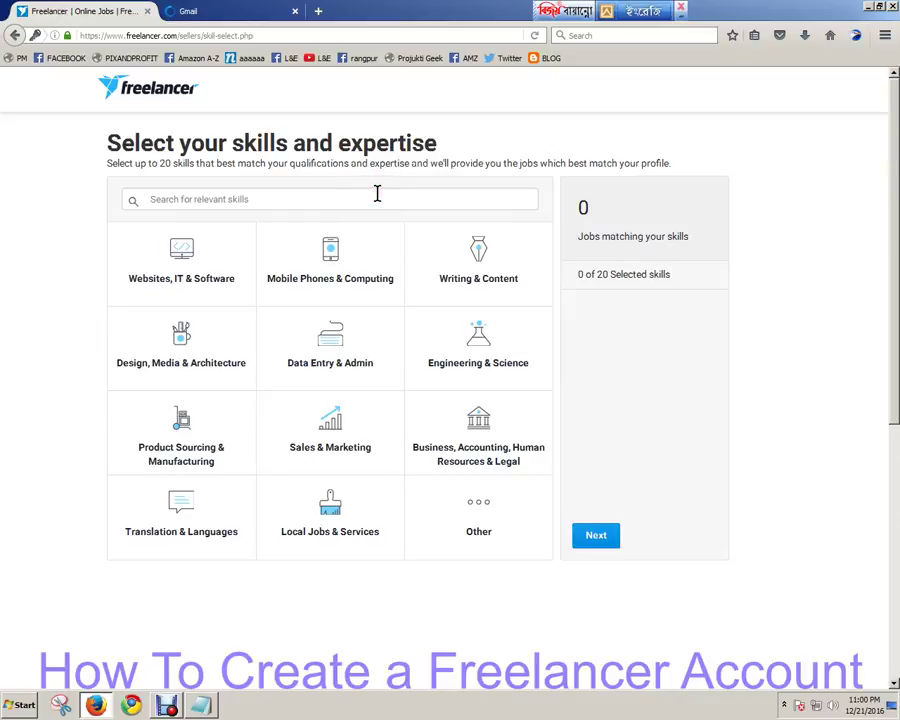
Show the Sales & Marketing skills from the skill categories grid.
{"action": "left_click", "coordinate": [321, 282]}
{"action": "left_click", "coordinate": [352, 278]}
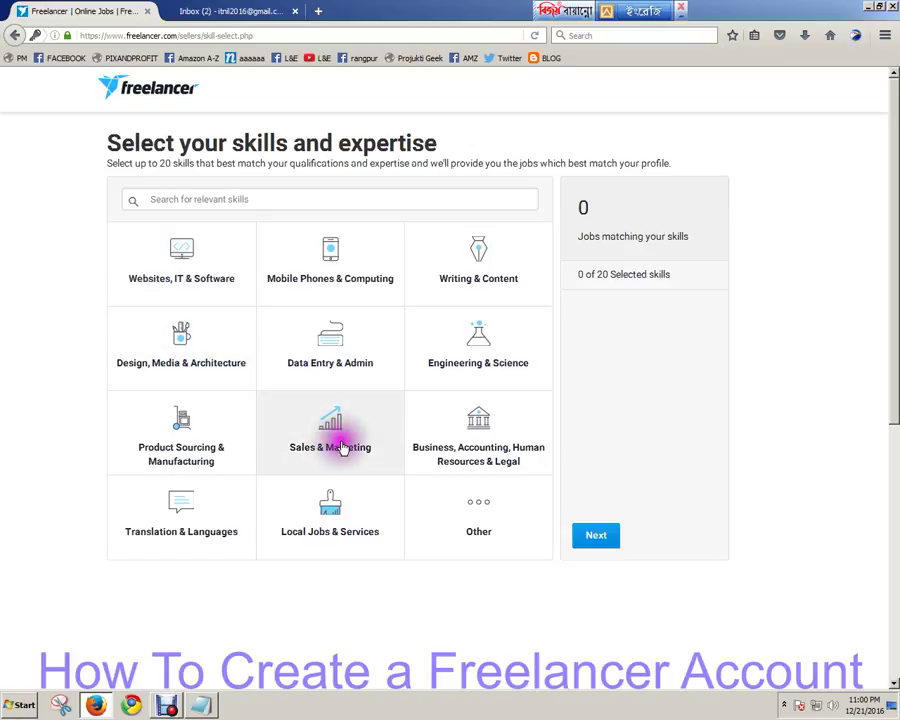
{"action": "left_click", "coordinate": [330, 453]}
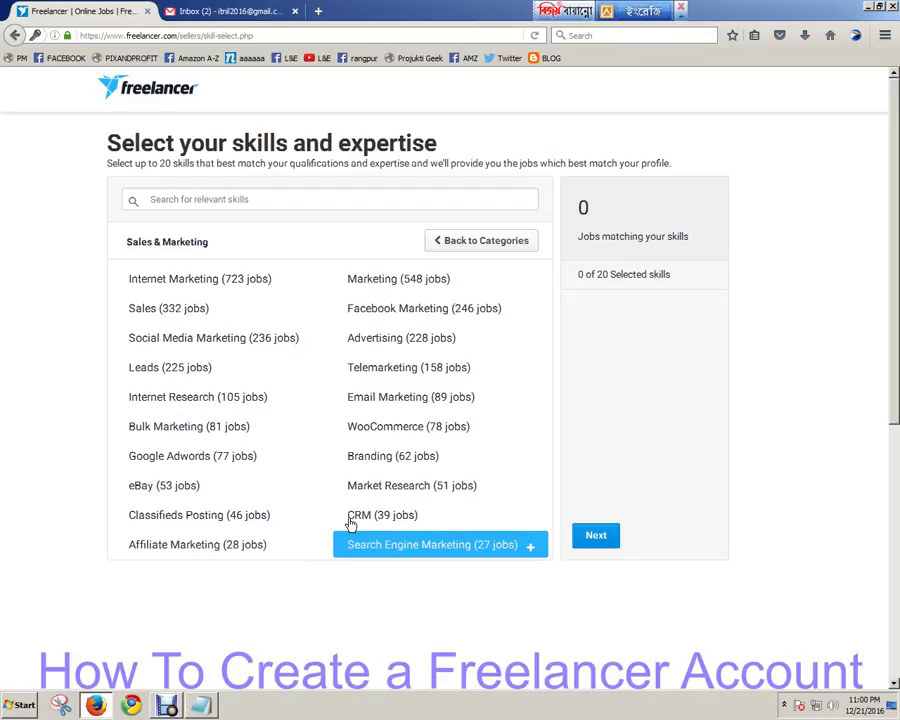
Select Affiliate Marketing, Market Research, Email Marketing and Facebook Marketing as skills.
{"action": "left_click", "coordinate": [345, 517]}
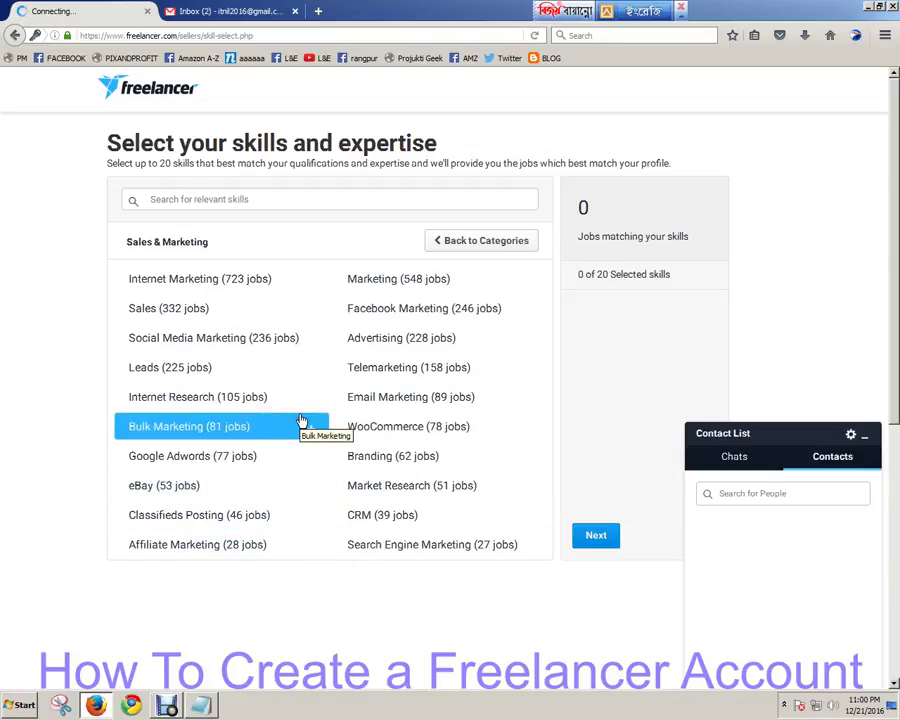
{"action": "left_click", "coordinate": [258, 456]}
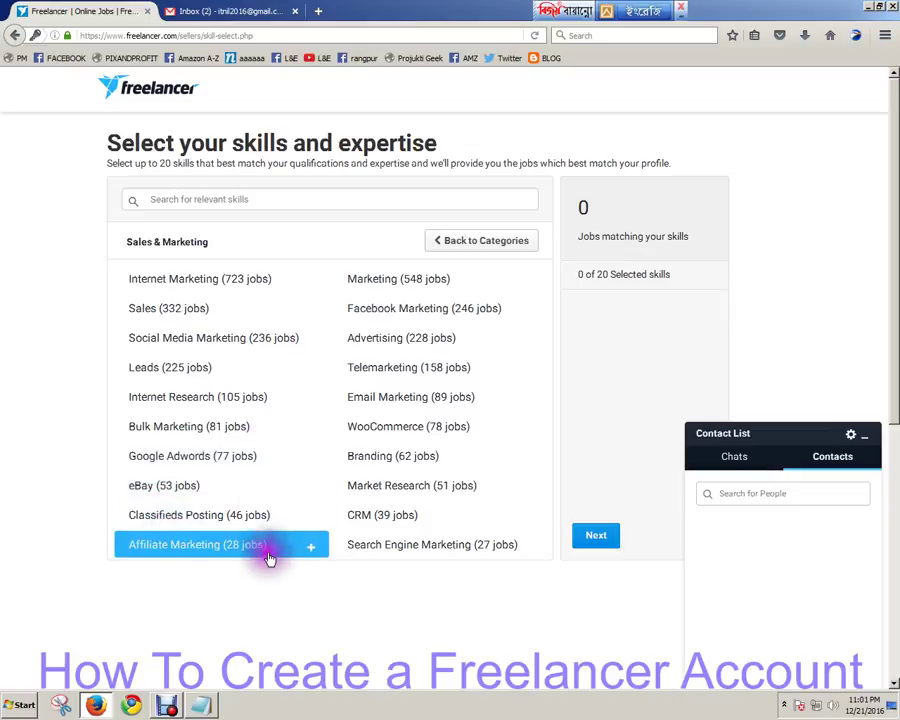
{"action": "left_click", "coordinate": [236, 553]}
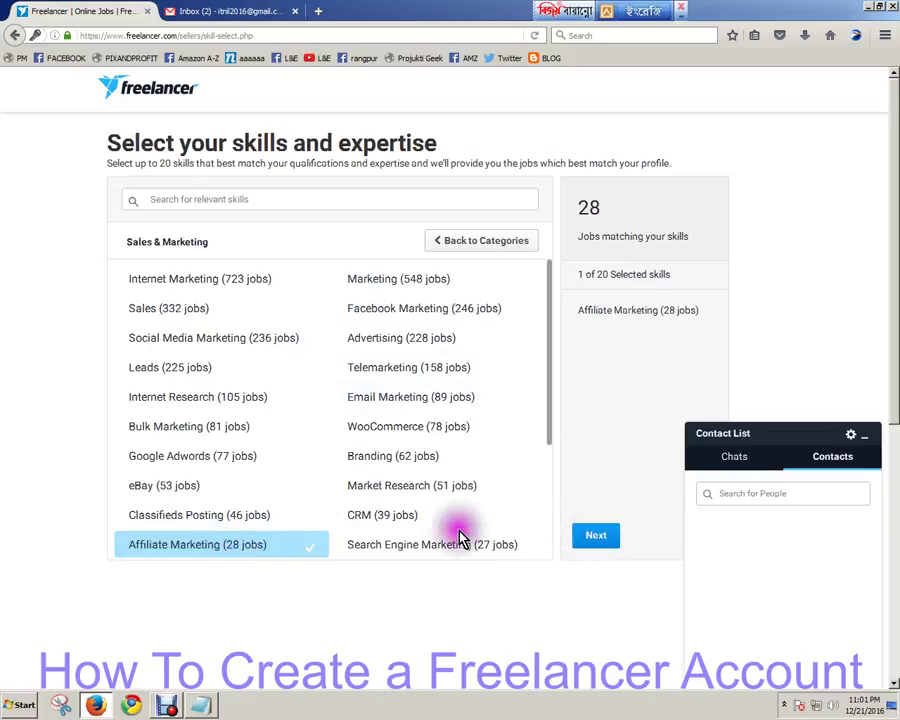
{"action": "left_click", "coordinate": [391, 498]}
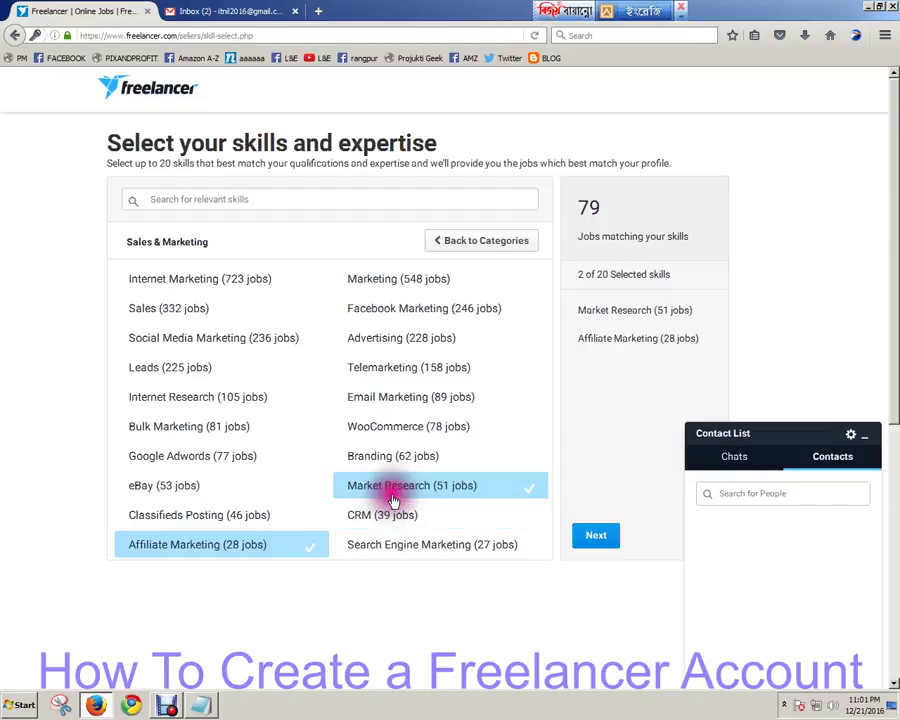
{"action": "left_click", "coordinate": [392, 398]}
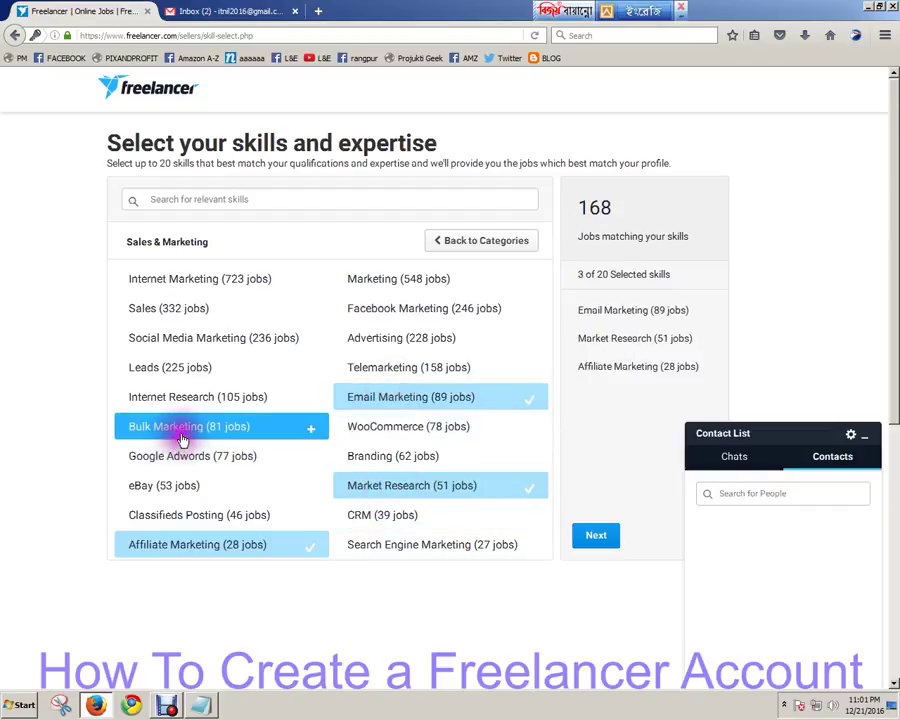
{"action": "left_click", "coordinate": [380, 302]}
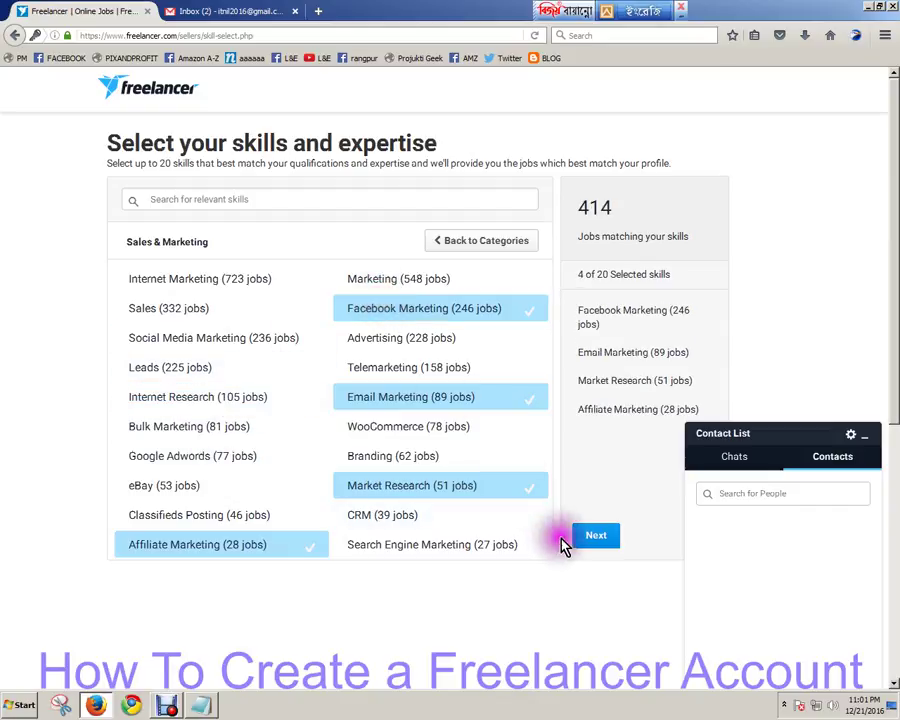
Continue past skill selection with the Next button.
{"action": "left_click", "coordinate": [594, 541]}
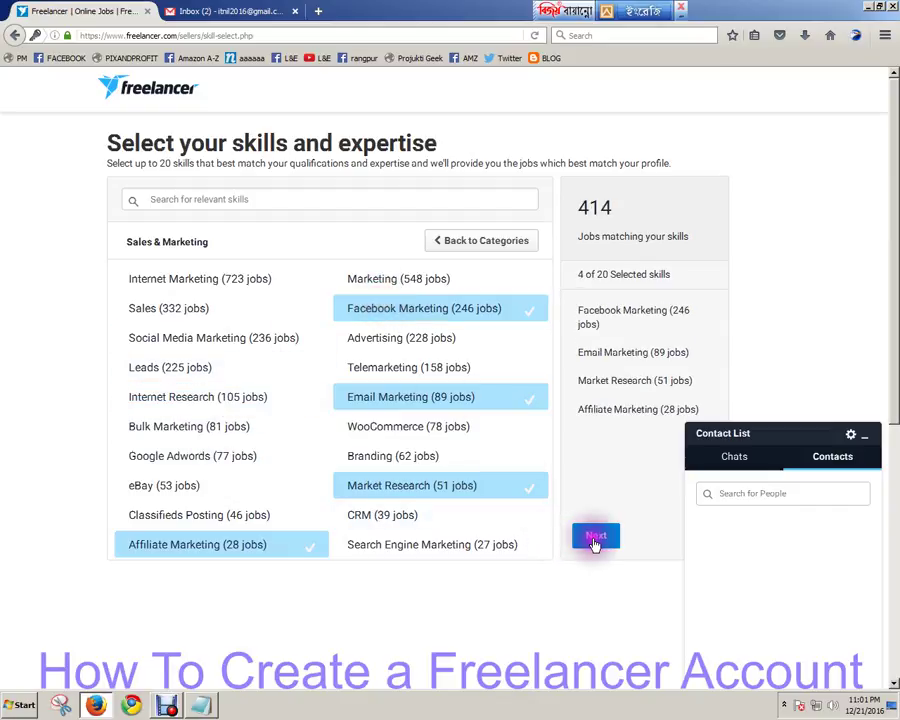
{"action": "left_click", "coordinate": [595, 540]}
{"action": "left_click", "coordinate": [596, 541]}
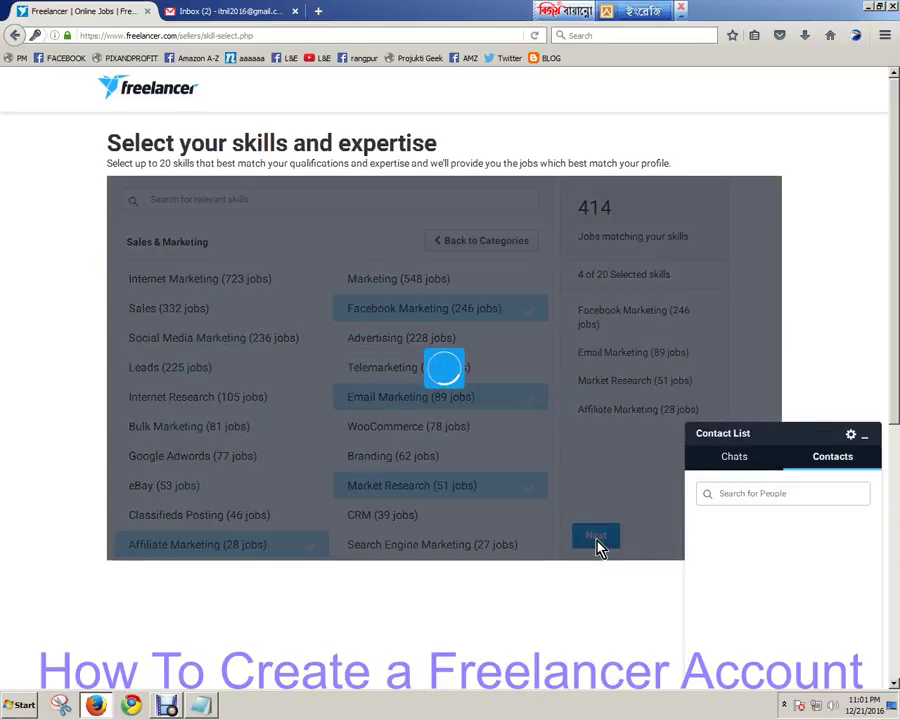
{"action": "left_click", "coordinate": [596, 541]}
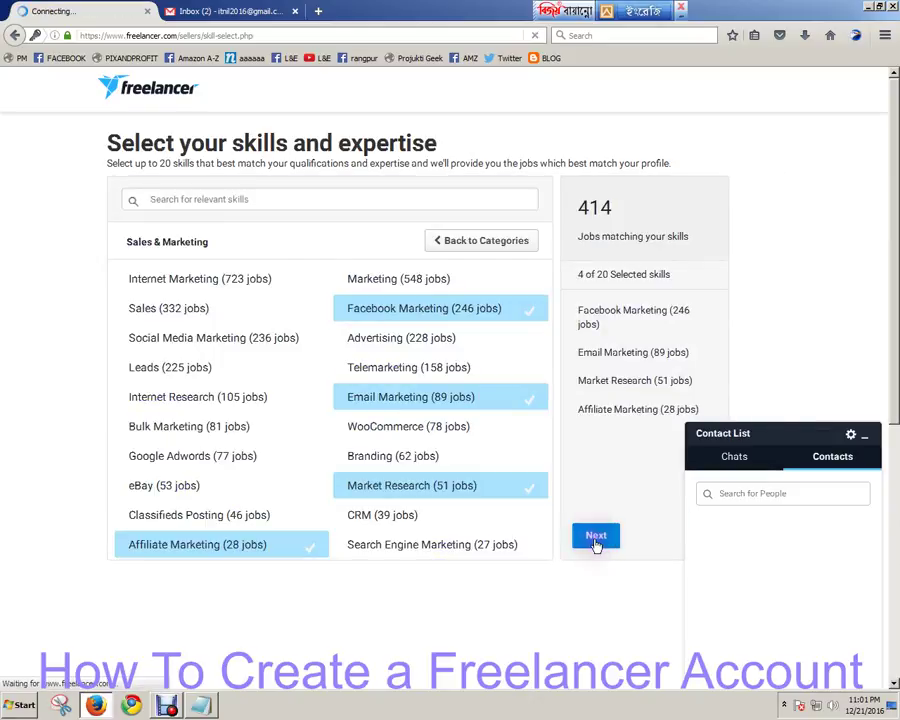
{"action": "left_click", "coordinate": [596, 541]}
Leave skill selection and skip the payment verification step to reach the Professional membership offer.
{"action": "left_click", "coordinate": [594, 541]}
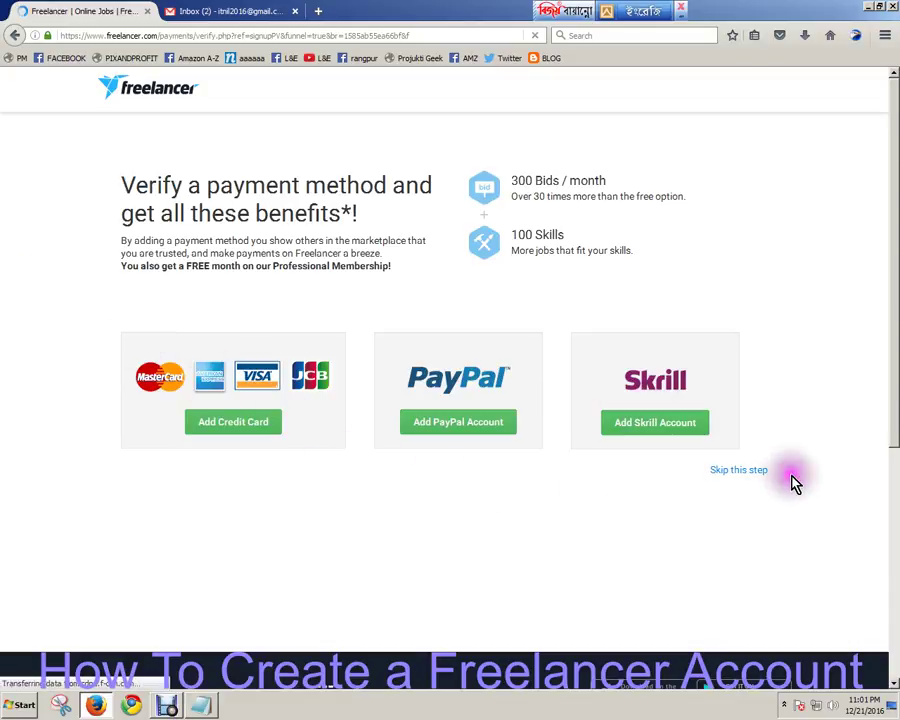
{"action": "left_click", "coordinate": [731, 478]}
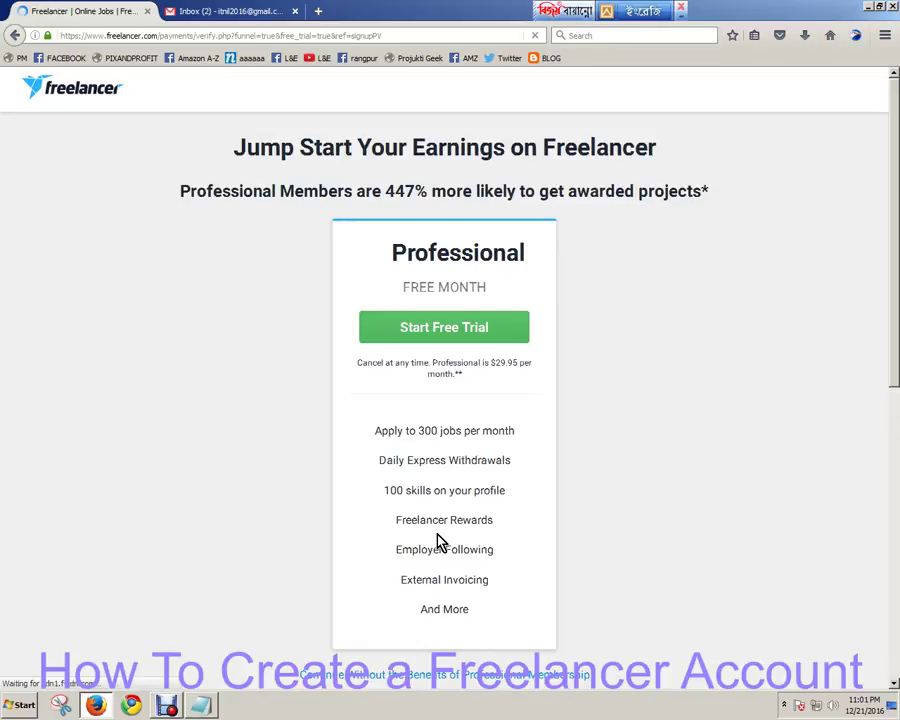
{"action": "left_click", "coordinate": [436, 542]}
Decline the Professional membership trial by continuing without its benefits.
{"action": "scroll", "coordinate": [641, 348], "scroll_direction": "down", "scroll_amount": 5}
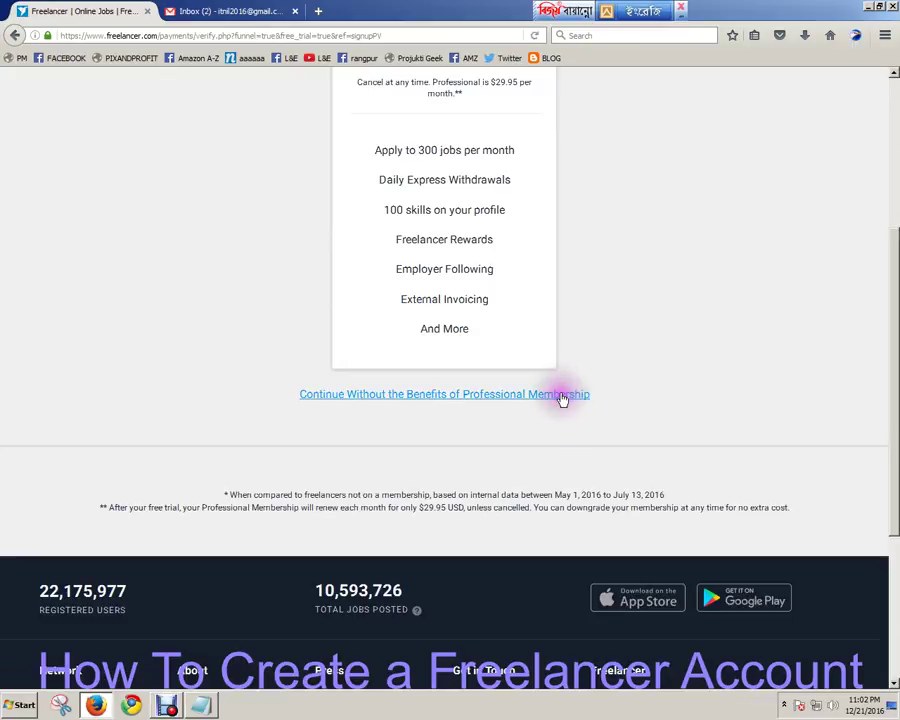
{"action": "scroll", "coordinate": [710, 268], "scroll_direction": "up", "scroll_amount": 4}
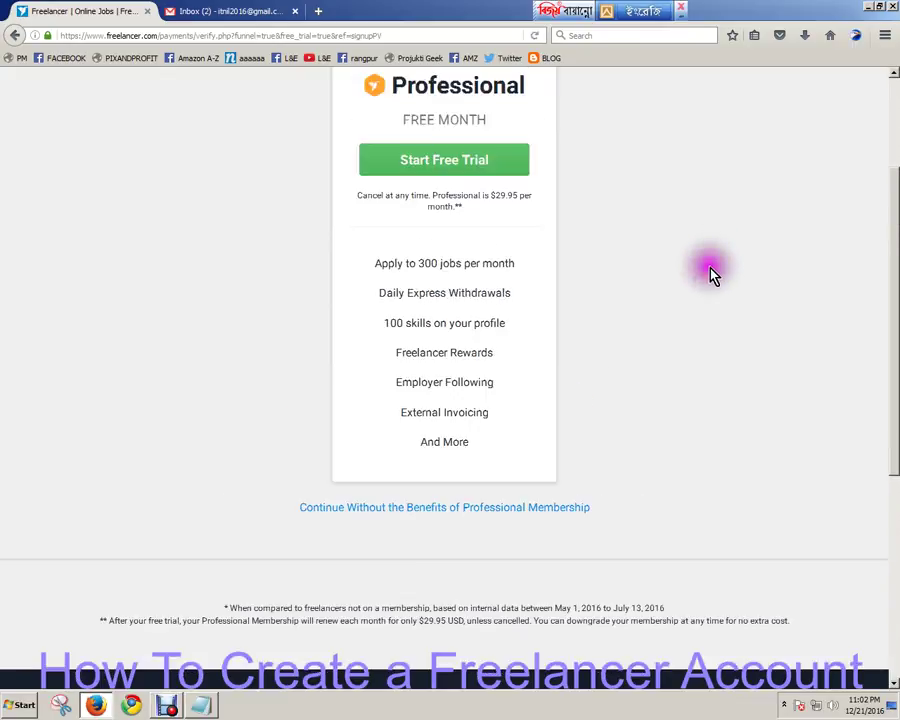
{"action": "scroll", "coordinate": [650, 300], "scroll_direction": "down", "scroll_amount": 4}
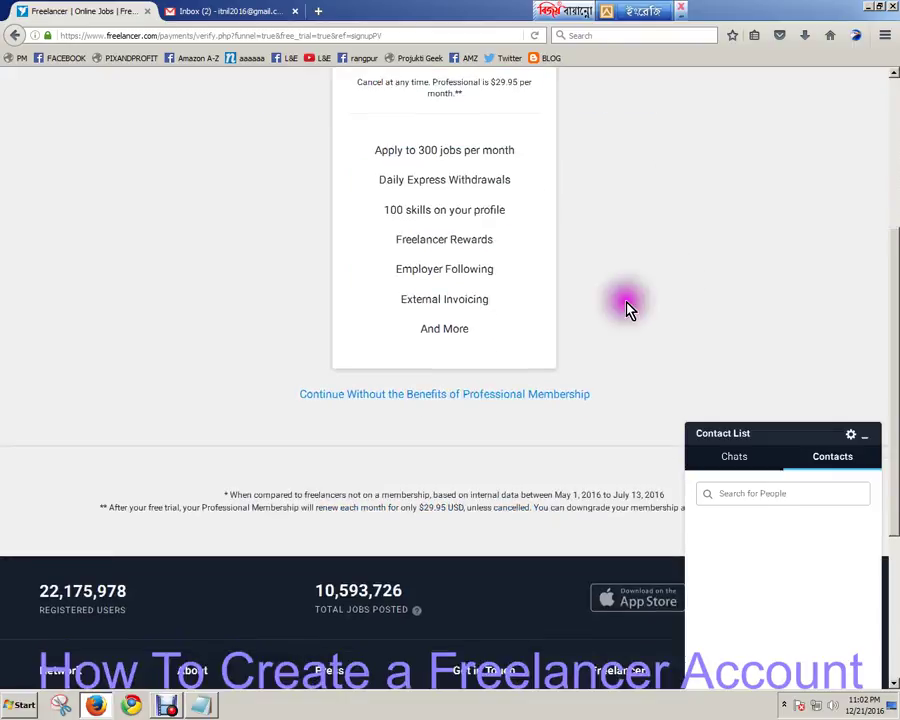
{"action": "left_click", "coordinate": [470, 397]}
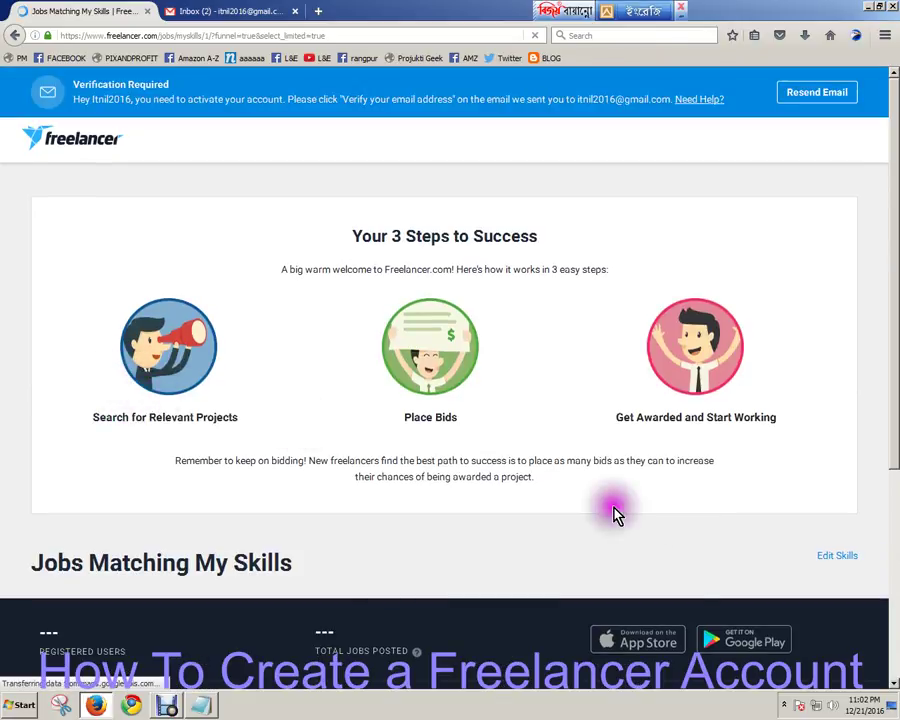
In Gmail, open the 'Welcome to Freelancer.com' email and follow its Verify Your Email link.
{"action": "left_click", "coordinate": [238, 18]}
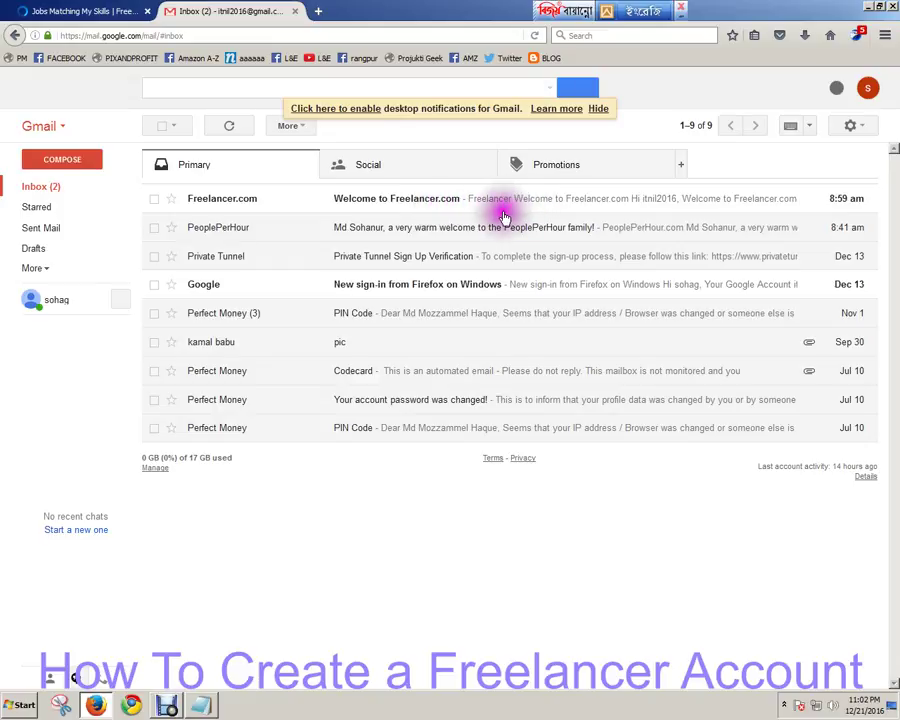
{"action": "left_click", "coordinate": [372, 217]}
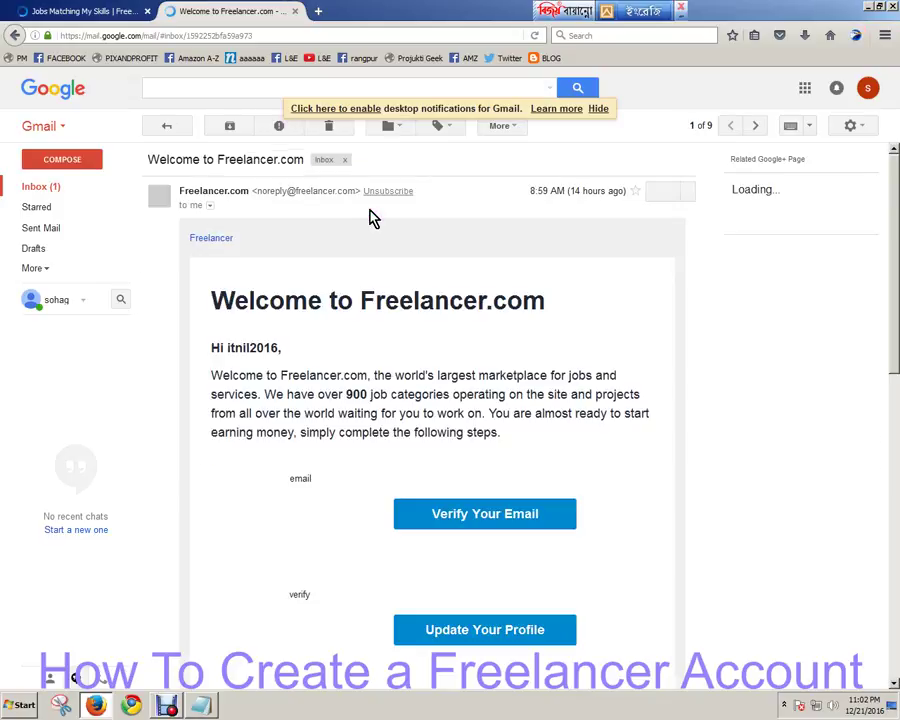
{"action": "left_click", "coordinate": [468, 536]}
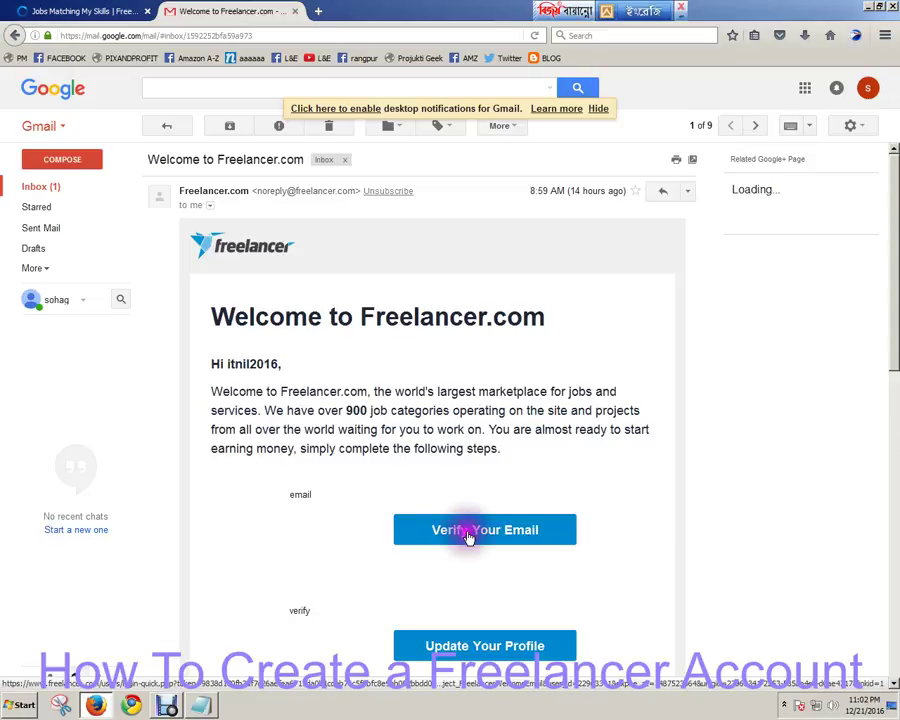
{"action": "left_click", "coordinate": [468, 536]}
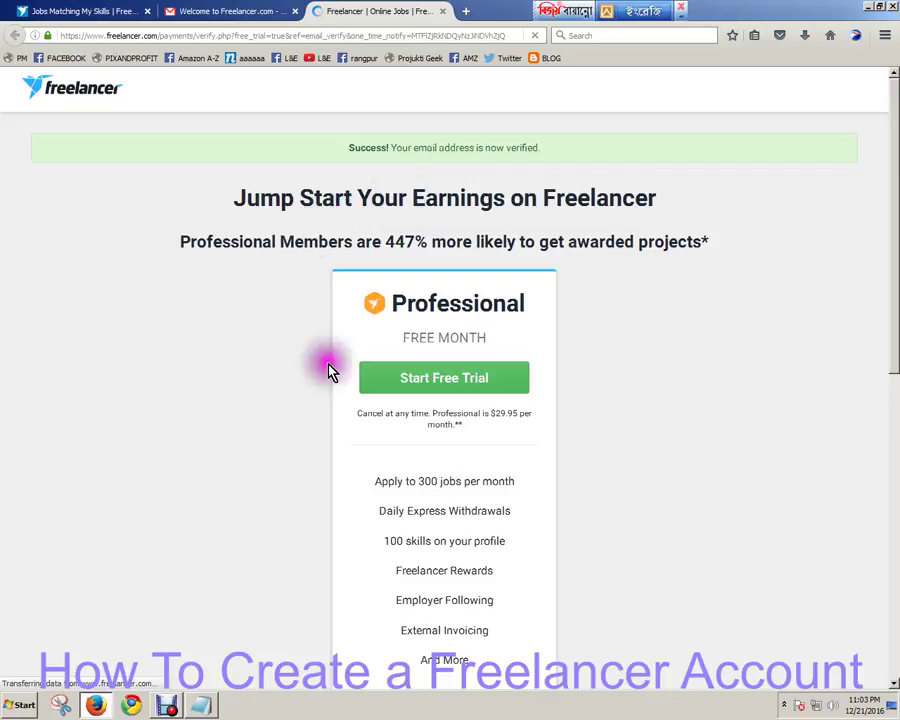
Skip the Professional membership offer again to reach the Jobs Matching My Skills page.
{"action": "scroll", "coordinate": [740, 380], "scroll_direction": "down", "scroll_amount": 3}
{"action": "scroll", "coordinate": [735, 378], "scroll_direction": "down", "scroll_amount": 2}
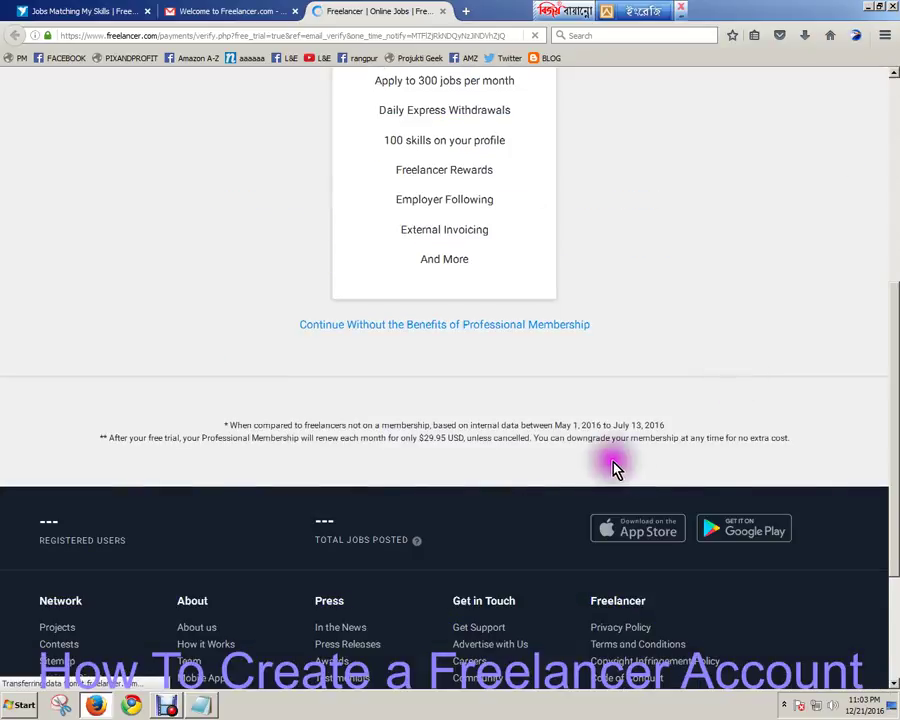
{"action": "left_click", "coordinate": [536, 324]}
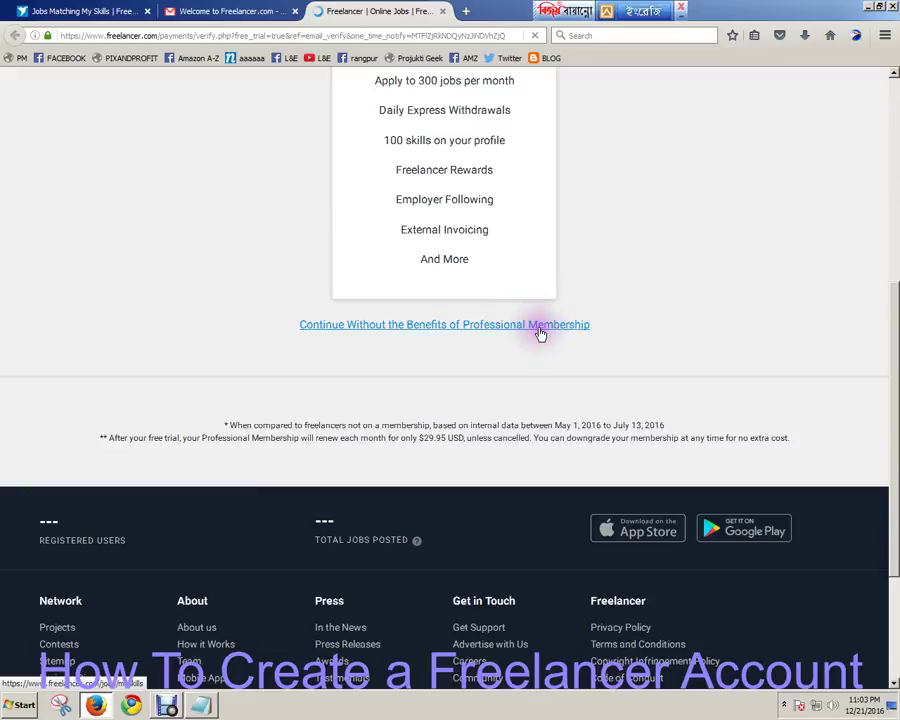
{"action": "left_click", "coordinate": [540, 333]}
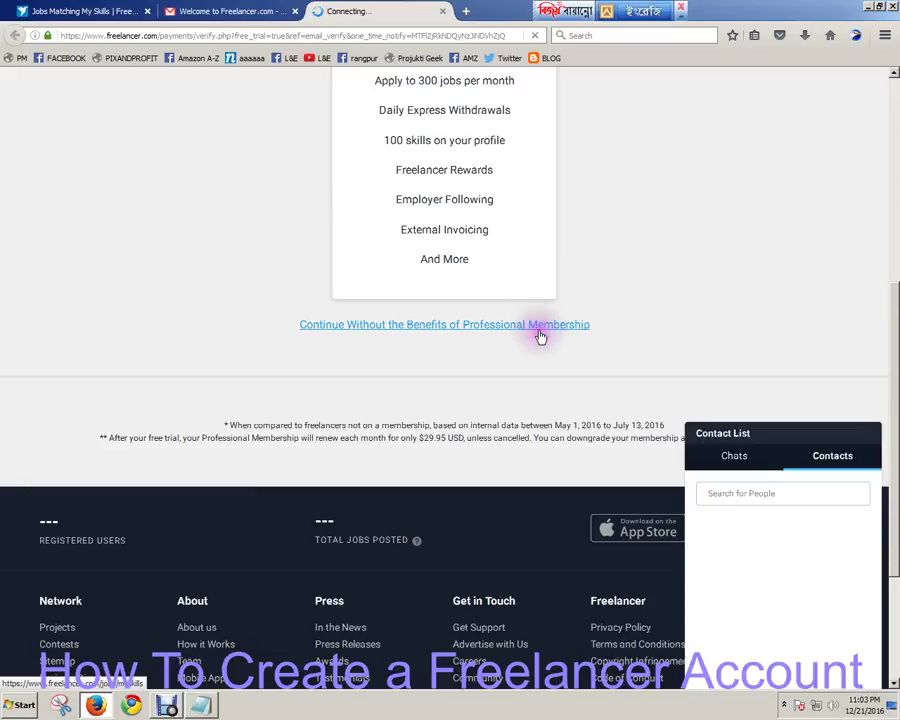
{"action": "left_click", "coordinate": [539, 332]}
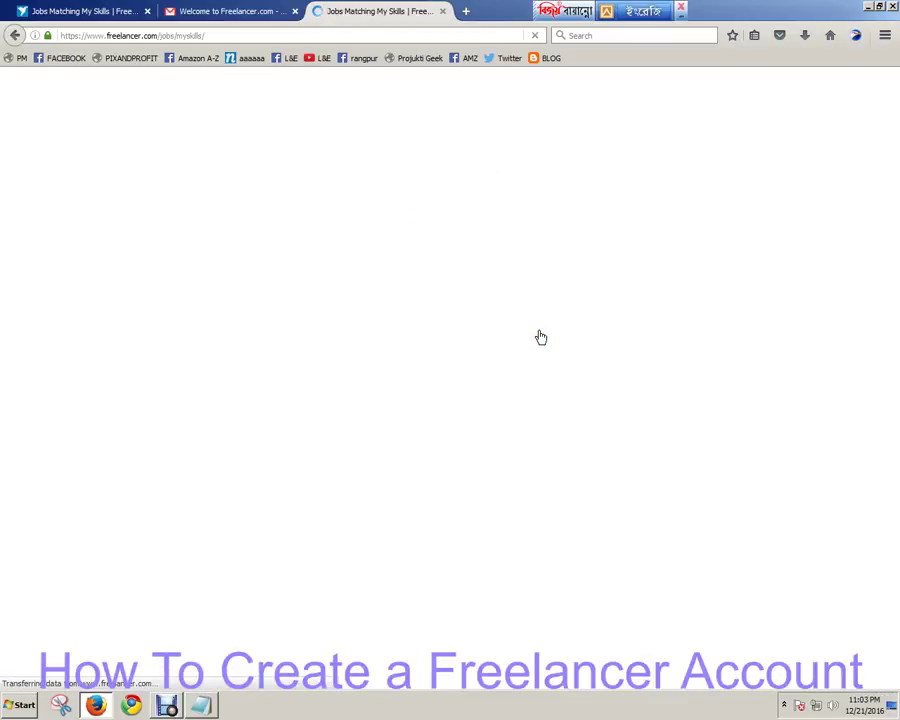
{"action": "left_click", "coordinate": [846, 506]}
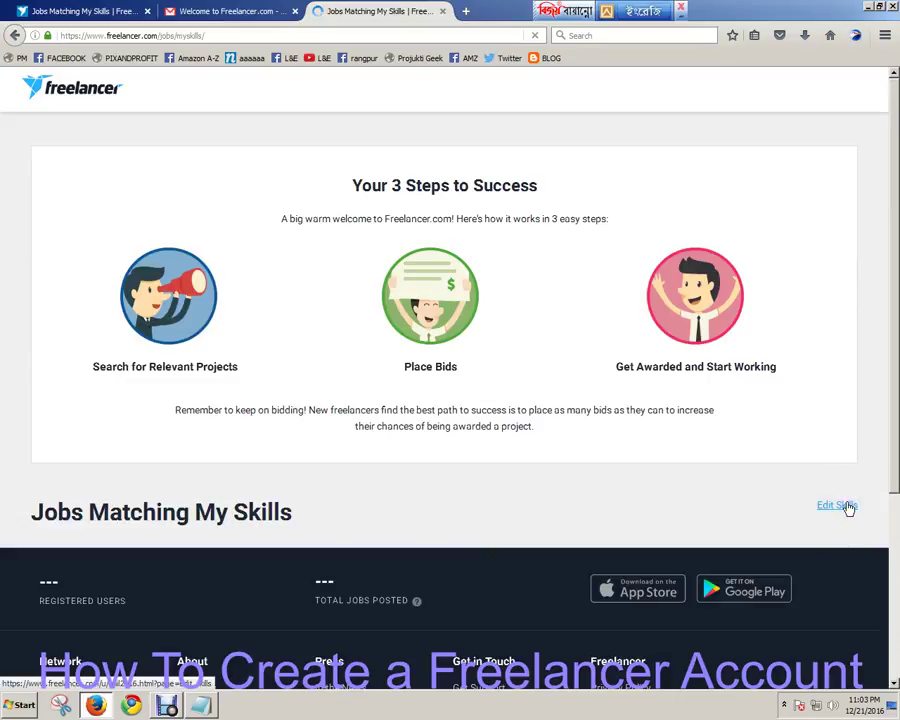
Open the profile's skills for editing from the welcome page.
{"action": "left_click", "coordinate": [846, 506]}
{"action": "left_click", "coordinate": [847, 507]}
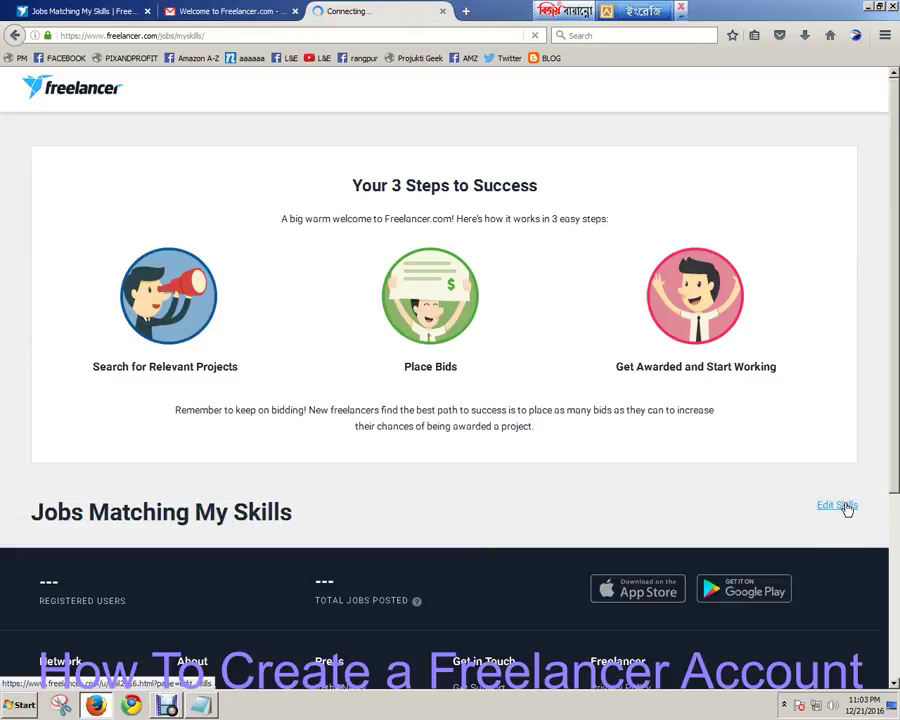
{"action": "left_click", "coordinate": [848, 505]}
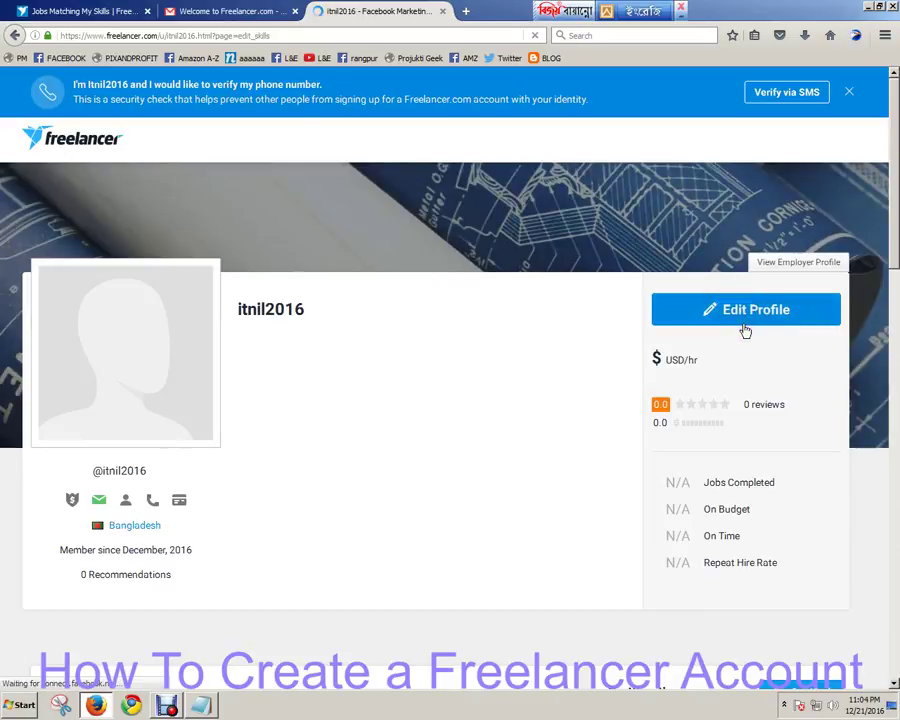
{"action": "left_click", "coordinate": [745, 331]}
Check Facebook Marketing, Market Research, Affiliate Marketing and Email Marketing are selected, then collapse the Contact List.
{"action": "left_click", "coordinate": [742, 108]}
{"action": "left_click", "coordinate": [506, 410]}
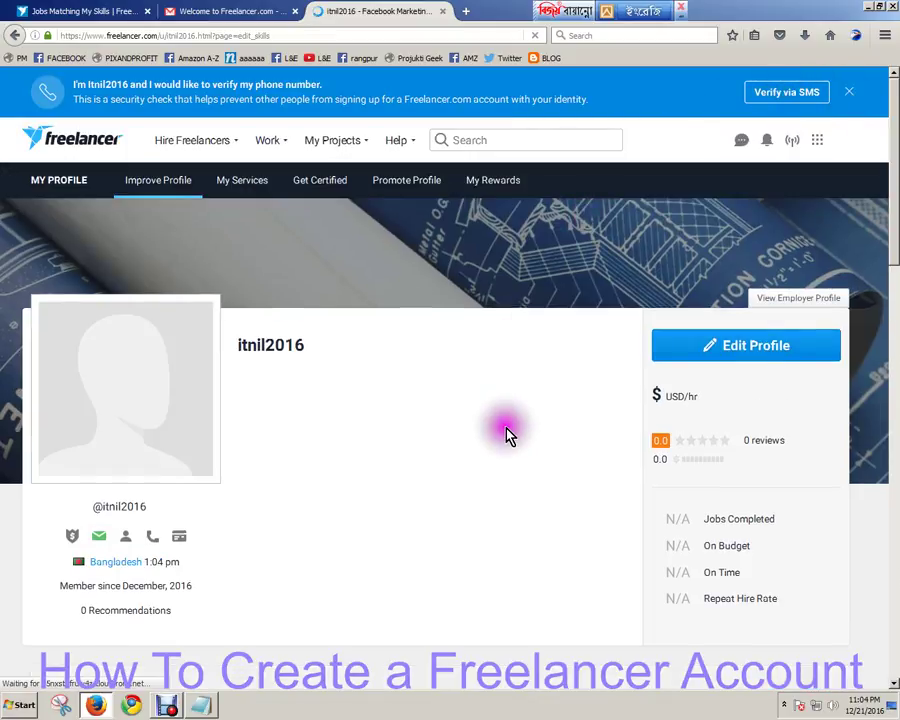
{"action": "left_click", "coordinate": [628, 153]}
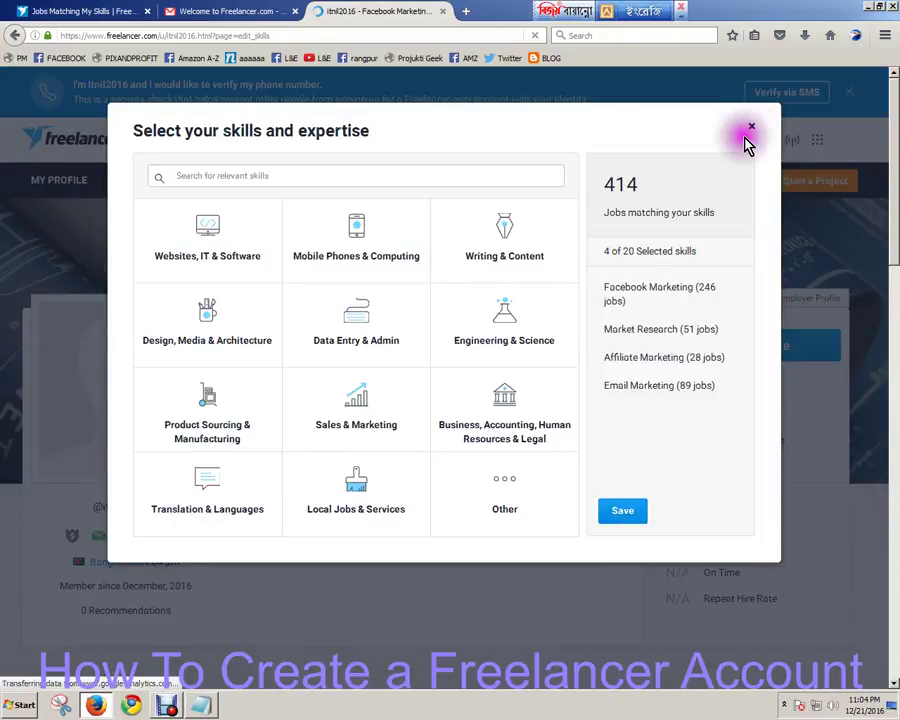
{"action": "left_click", "coordinate": [751, 128]}
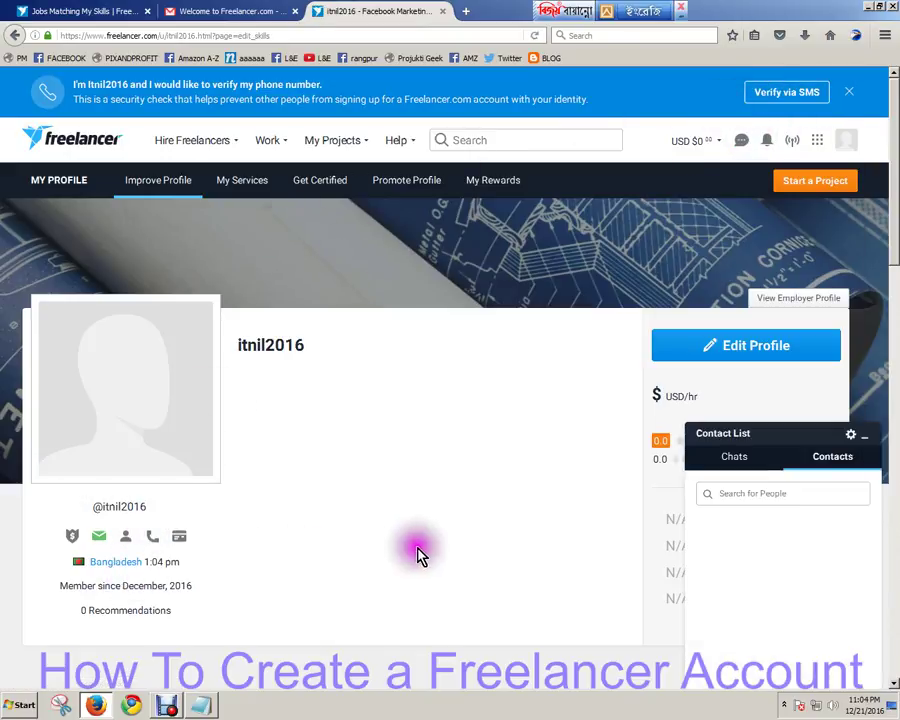
{"action": "left_click", "coordinate": [868, 440]}
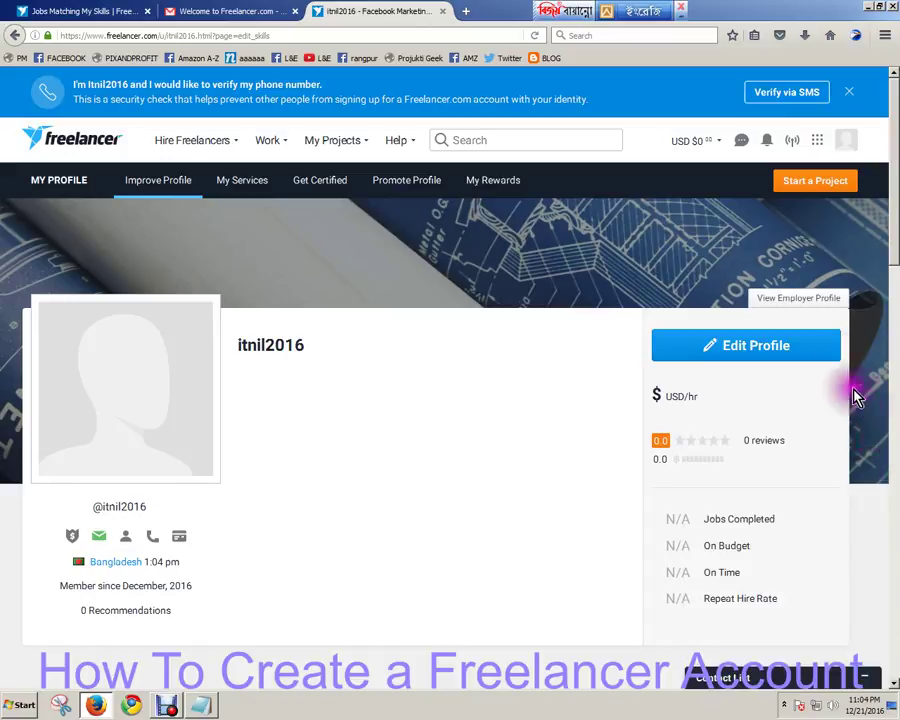
Log out through the avatar menu and select the logged-out home page's address.
{"action": "left_click", "coordinate": [845, 145]}
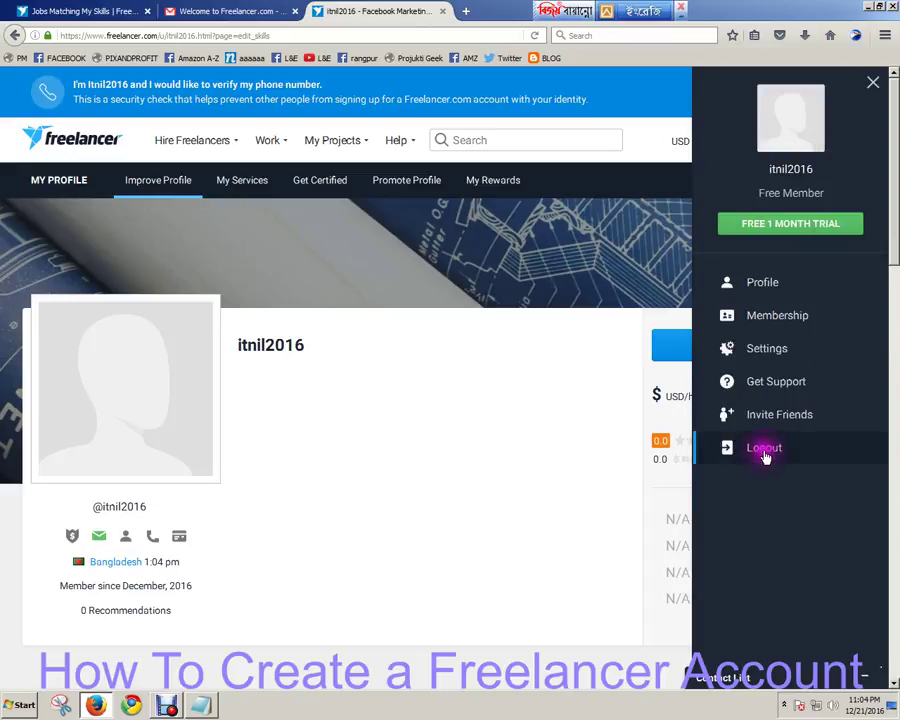
{"action": "left_click", "coordinate": [764, 450]}
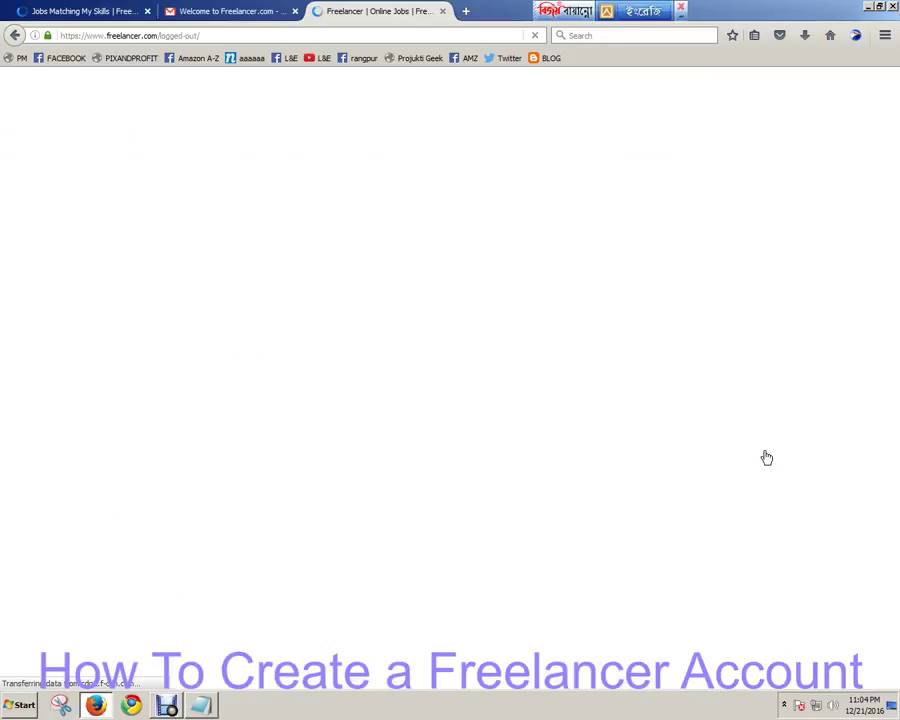
{"action": "left_click", "coordinate": [764, 458]}
{"action": "left_click", "coordinate": [448, 35]}
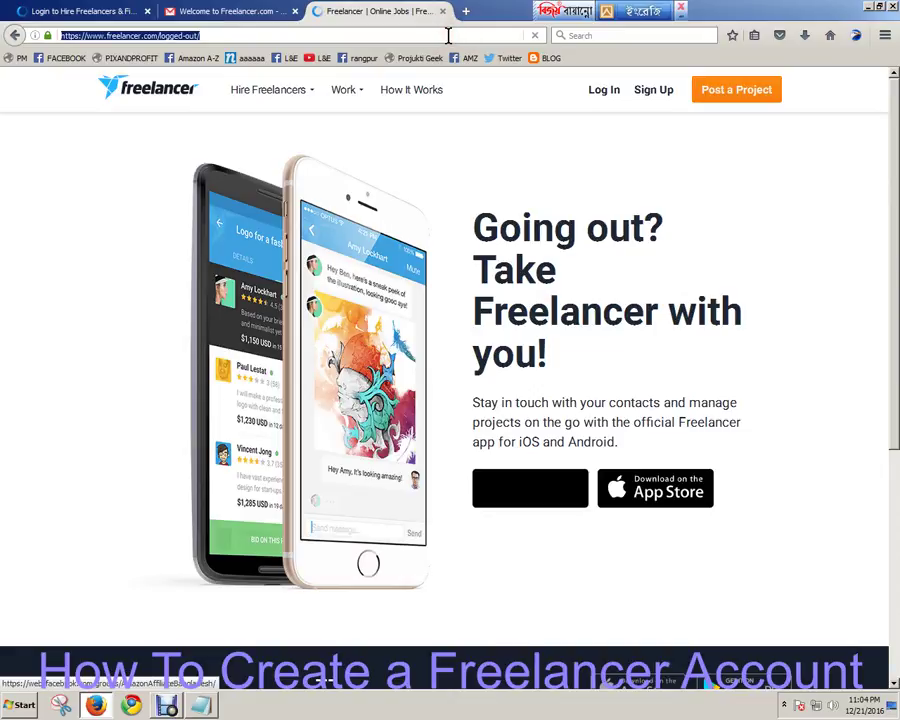